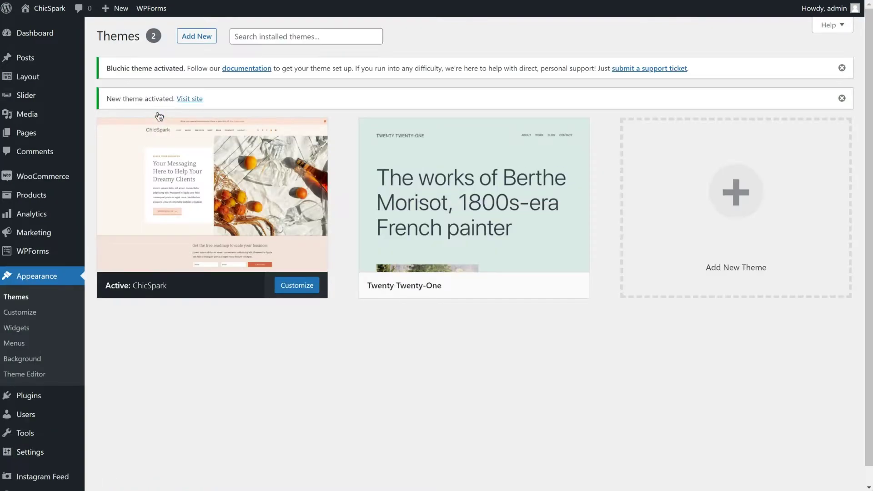
Step: Search the plugin directory for elementor, and install and activate Elementor Website Builder
mouse_move(33, 399)
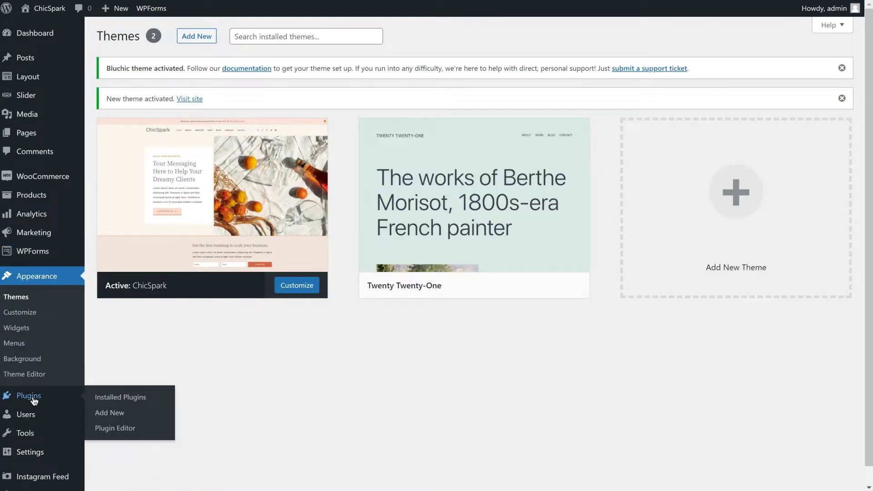
click(33, 399)
click(161, 43)
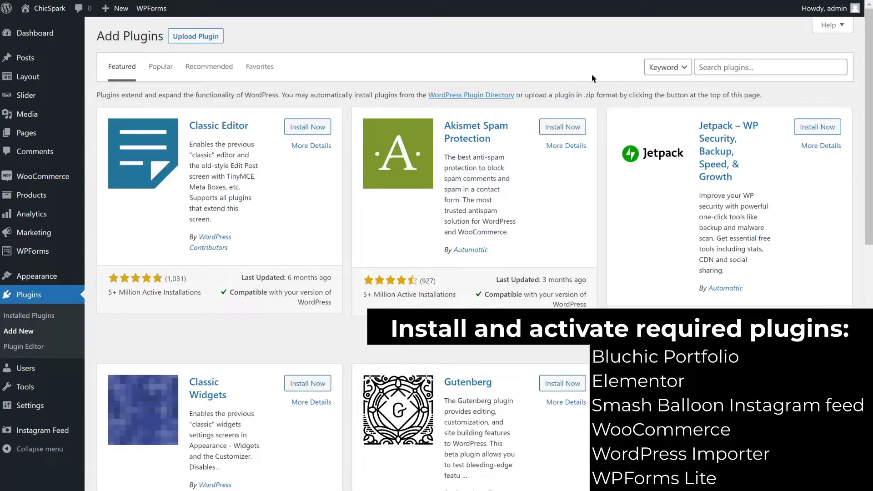
click(747, 71)
text(elementor)
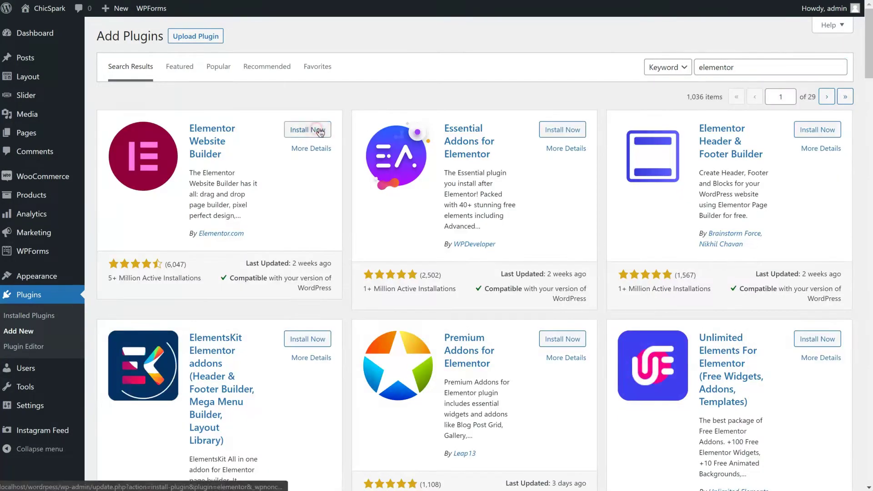
click(320, 131)
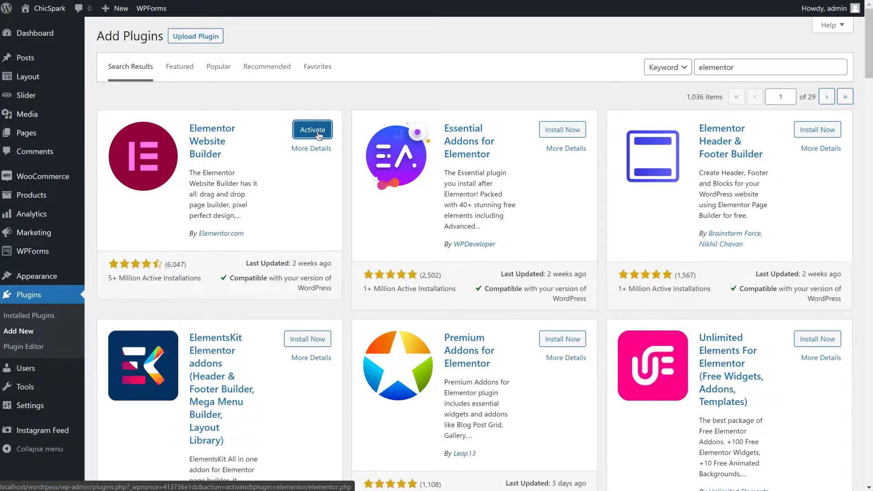
click(320, 132)
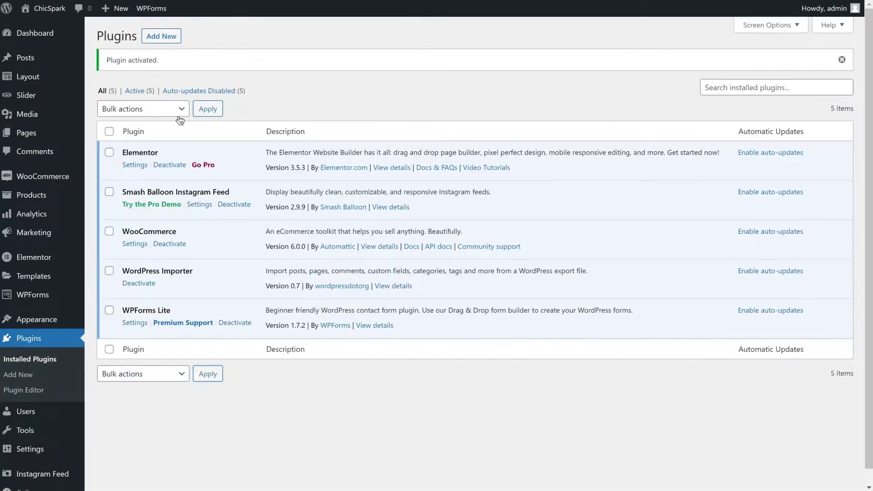
Step: Upload bluchic-portfolio.zip from the Bonus Plugins folder, and install and activate it as a plugin
click(170, 37)
click(197, 36)
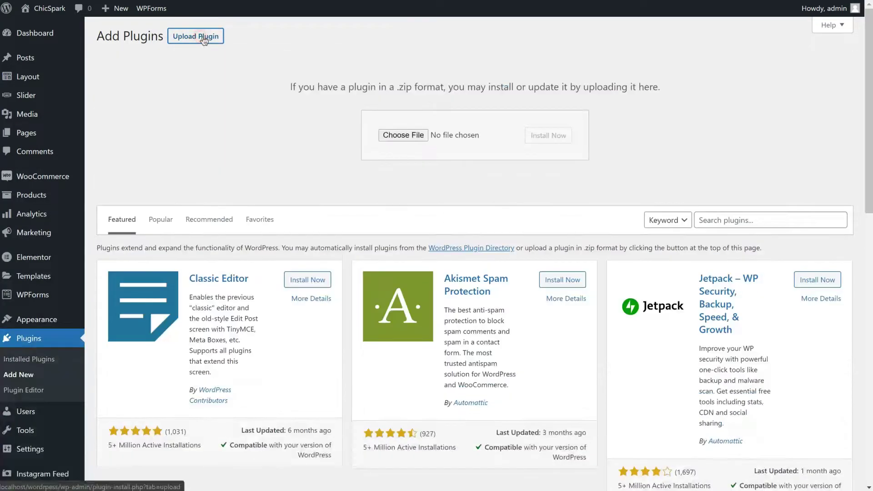
click(409, 138)
double_click(287, 105)
click(312, 115)
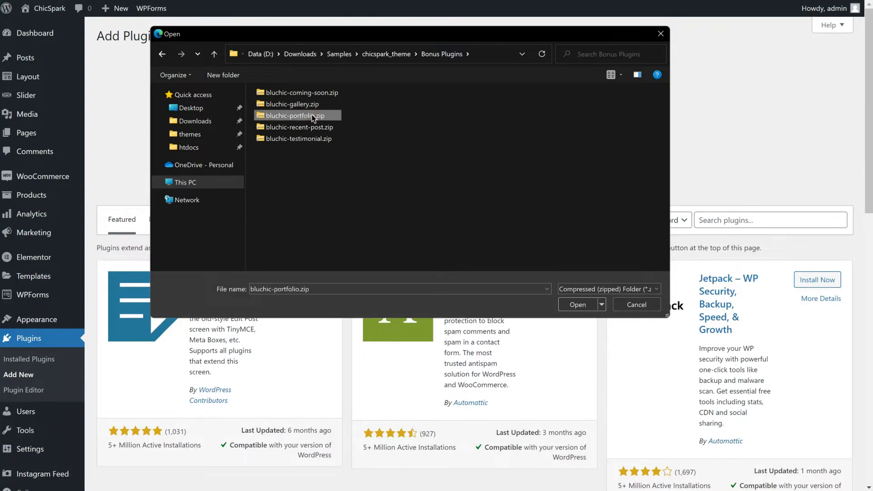
click(567, 307)
click(554, 137)
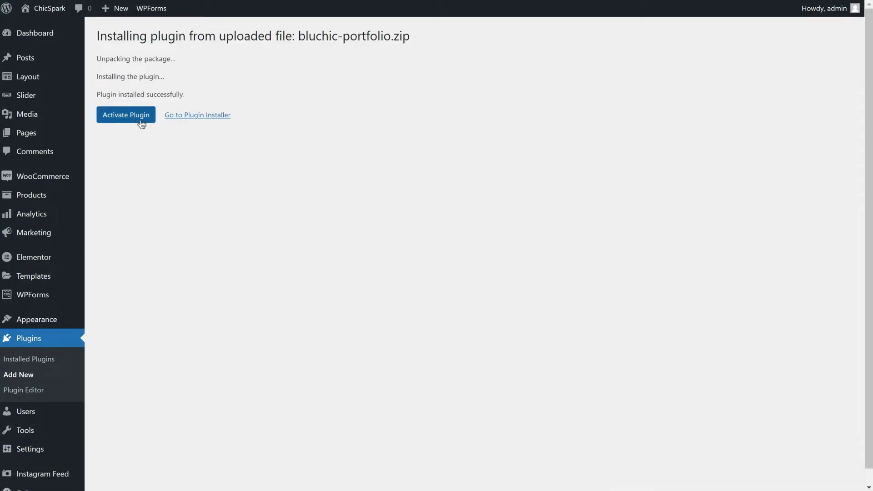
click(141, 121)
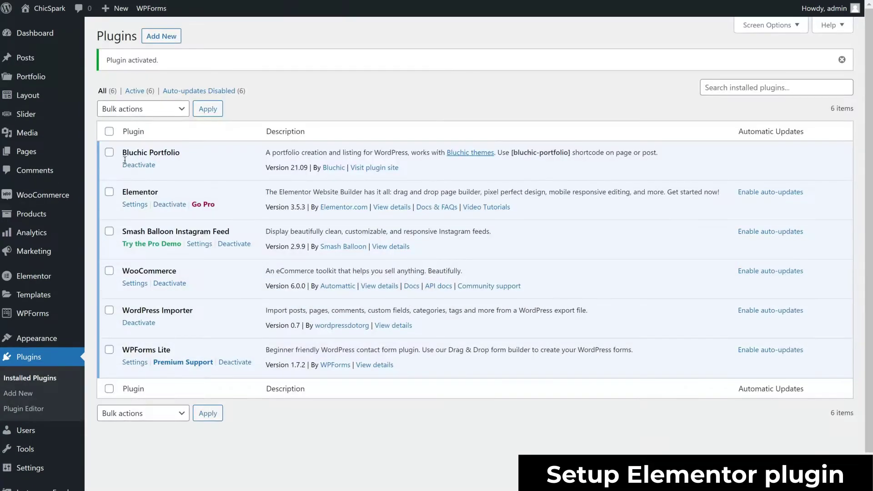
Step: Enable Elementor for the Layout post type, disable its default colors and default fonts, and save the settings
mouse_move(44, 278)
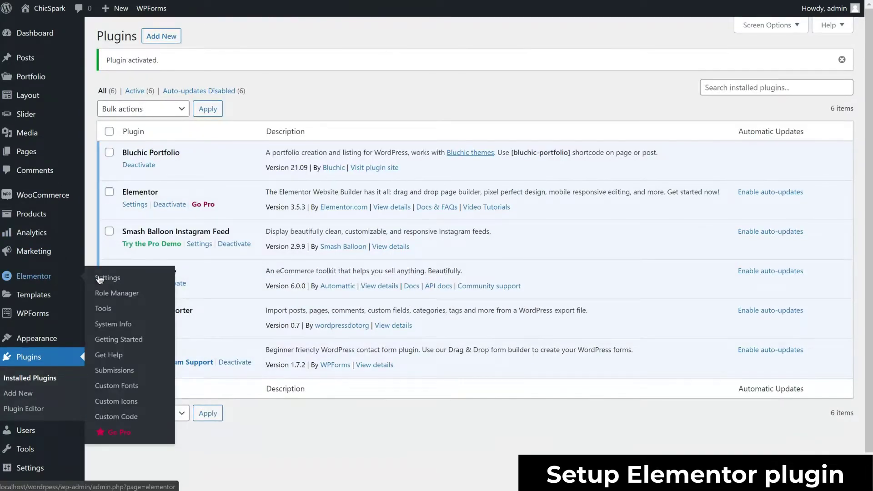
click(129, 282)
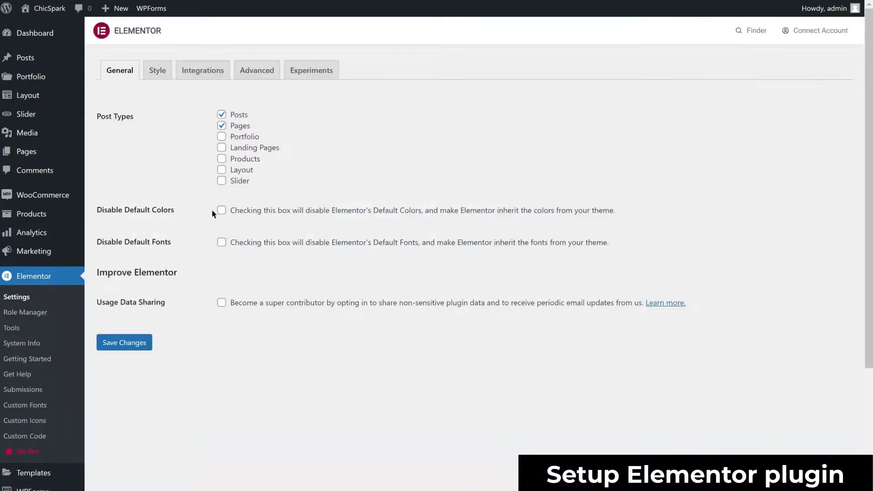
click(244, 172)
click(255, 211)
click(266, 244)
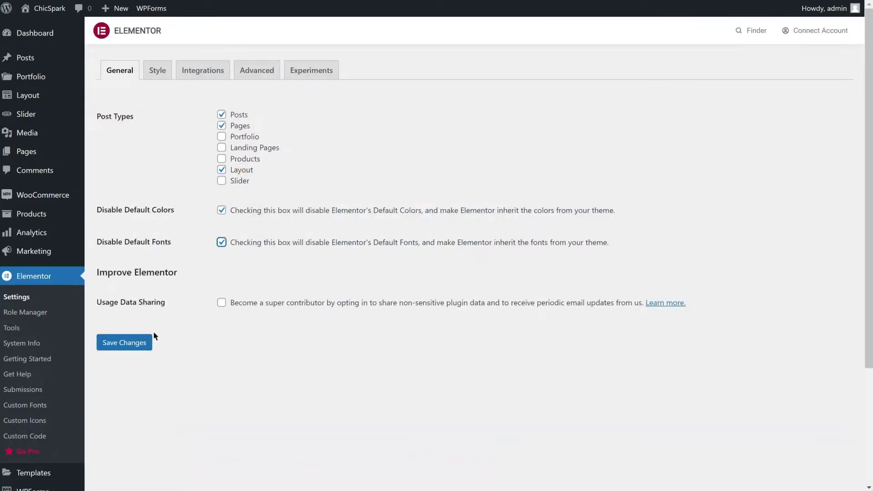
click(137, 347)
Step: Upload sample_content.xml from the Sample Content folder to the WordPress importer
scroll(139, 350, down, 3)
mouse_move(68, 418)
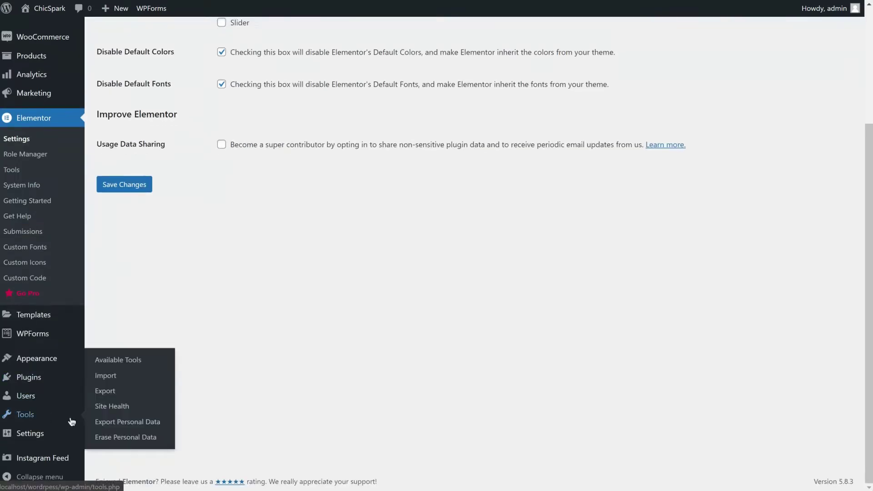
click(116, 377)
scroll(118, 373, down, 2)
click(143, 367)
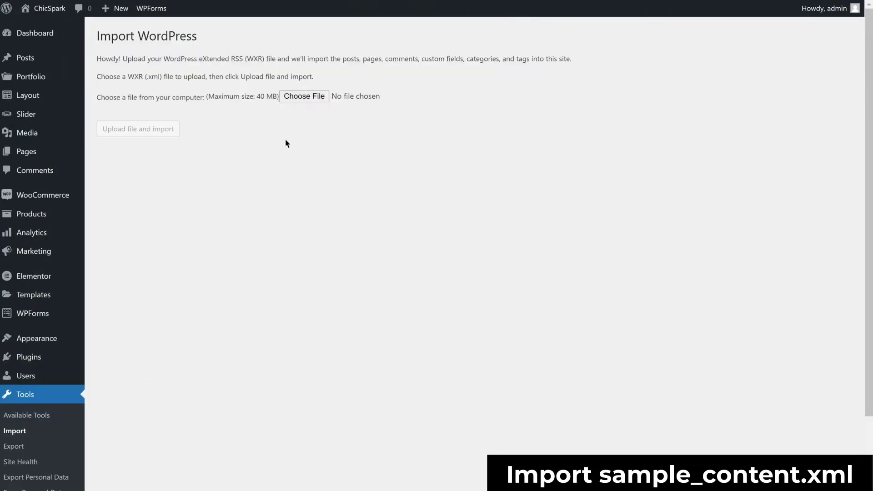
click(309, 98)
click(387, 54)
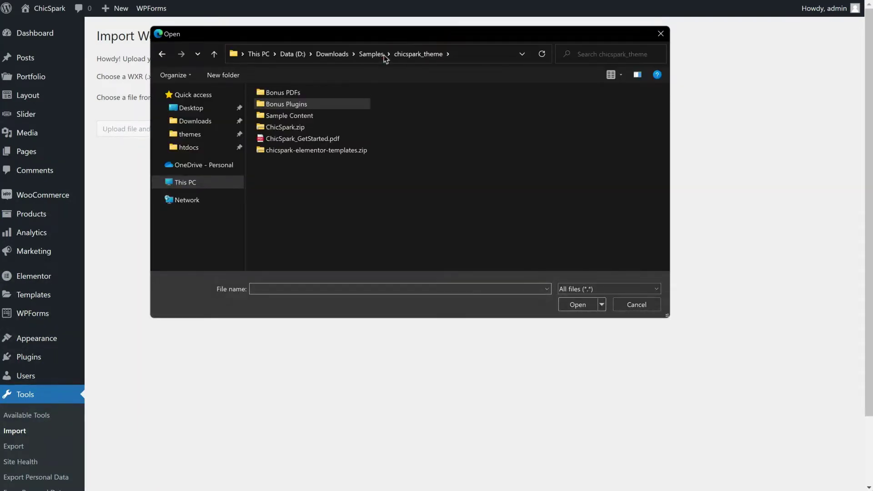
double_click(301, 115)
click(301, 115)
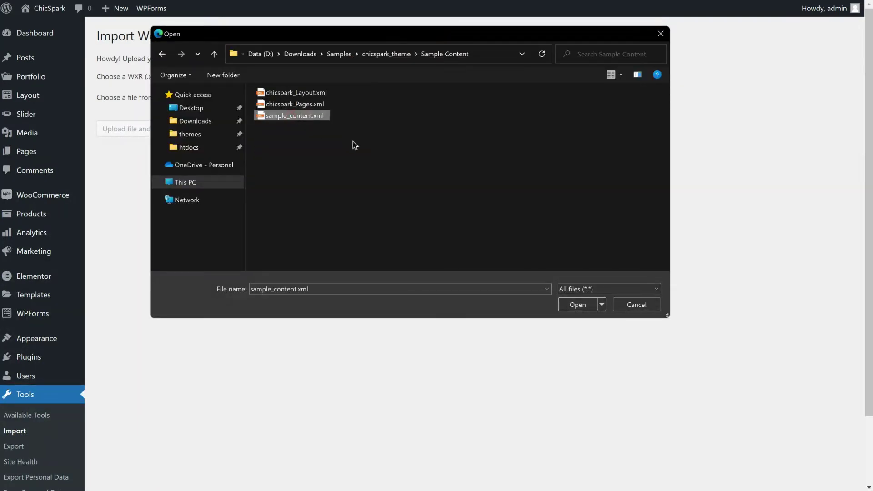
click(577, 305)
click(173, 135)
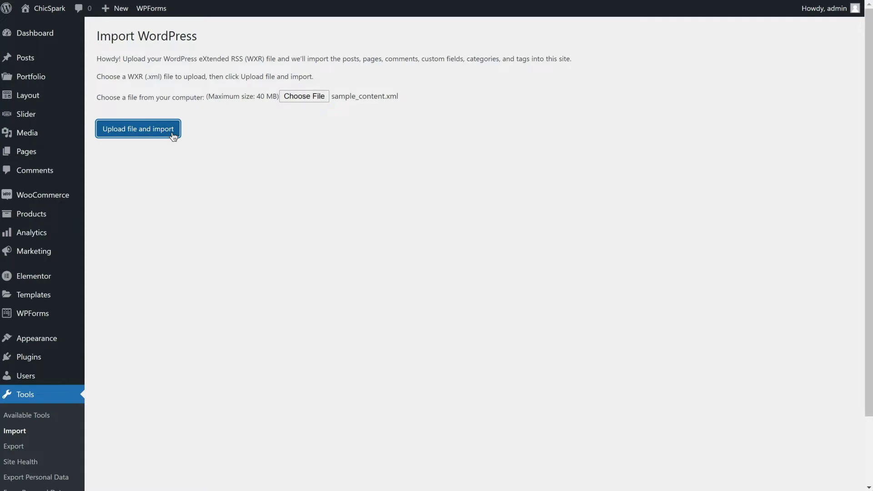
Step: Assign the imported content to an existing user, include file attachments, and run the import
click(265, 144)
click(263, 170)
click(127, 189)
click(112, 220)
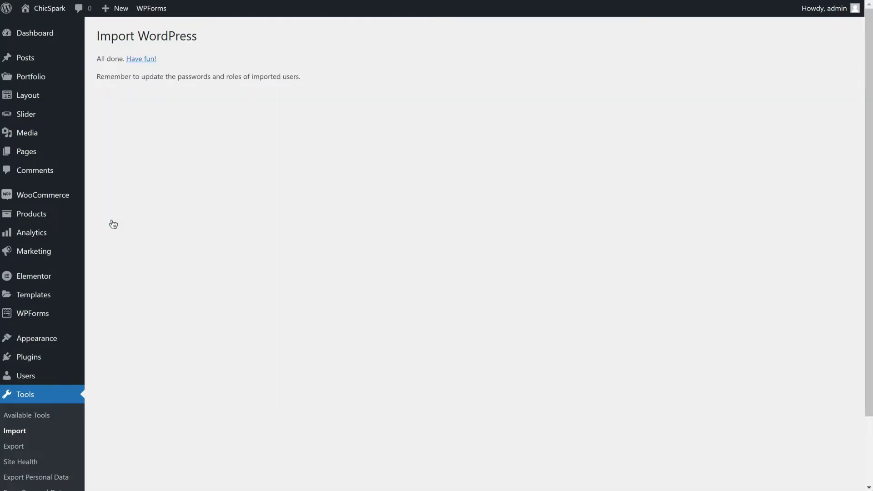
Step: Customize the site's Bluchic Theme general settings to use ChicSpark: Header and ChicSpark: Footer
click(53, 11)
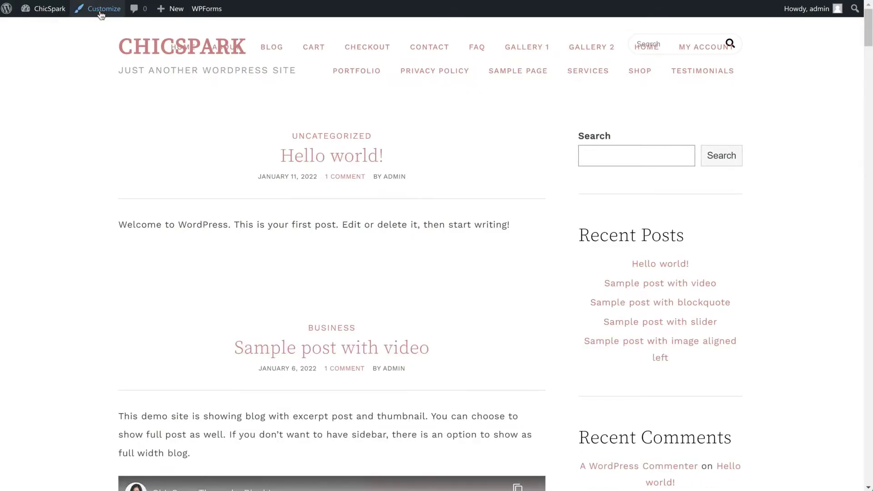
click(101, 15)
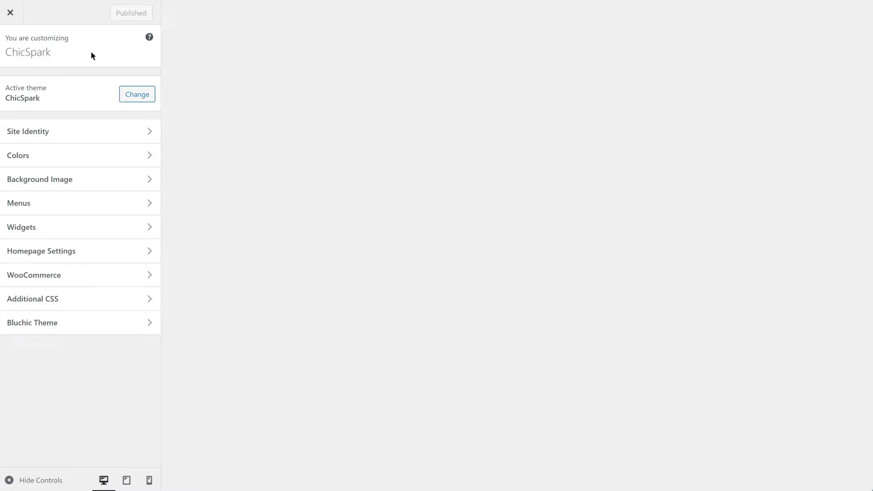
click(76, 322)
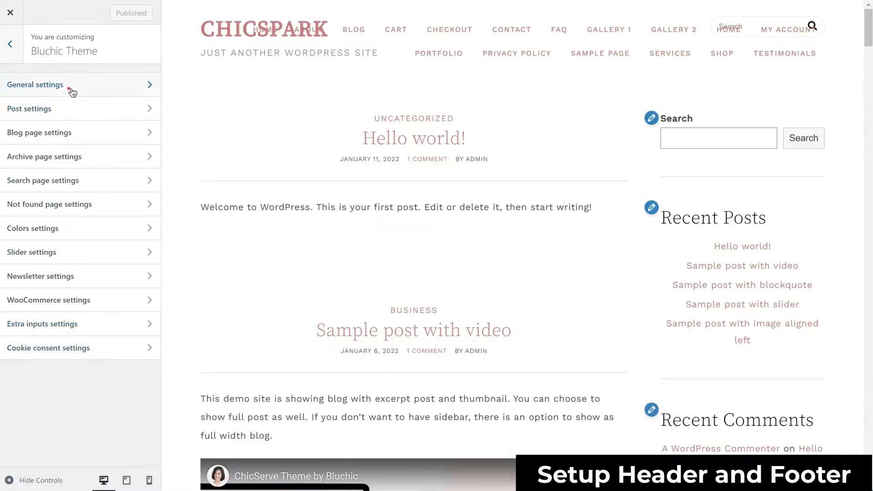
click(70, 87)
click(68, 136)
click(68, 173)
click(67, 178)
click(63, 201)
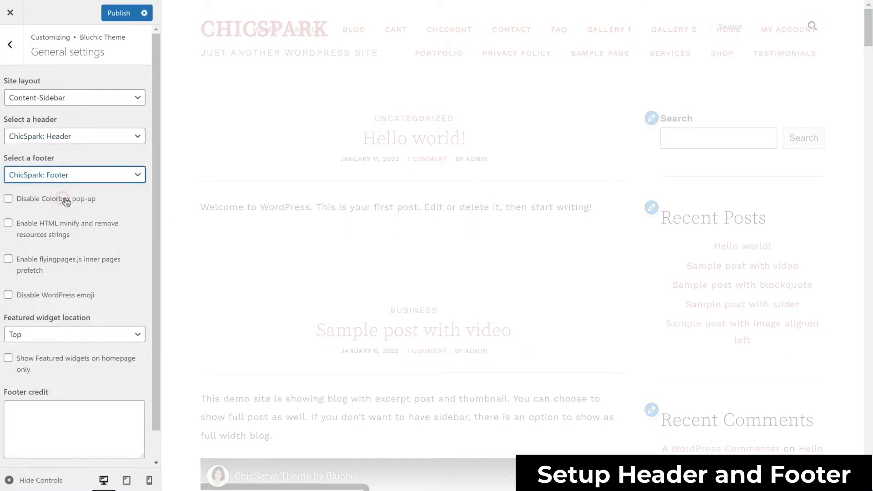
click(11, 48)
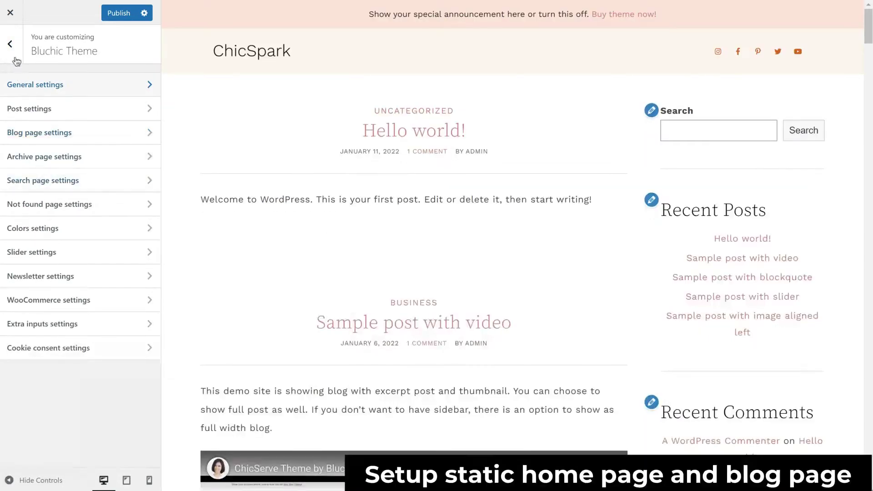
Step: Make the homepage display a static page, with Home as the homepage and Blog as the posts page
click(10, 44)
click(53, 249)
click(40, 200)
click(64, 242)
click(51, 353)
click(78, 300)
click(63, 333)
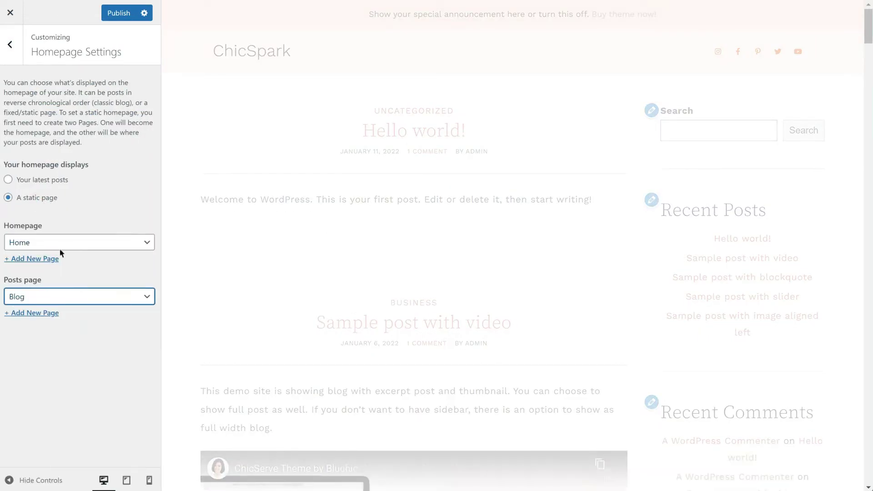
click(10, 45)
Step: In the Bluchic Theme colors settings, set the text color to #000000 and the border color to #fcded1
click(84, 324)
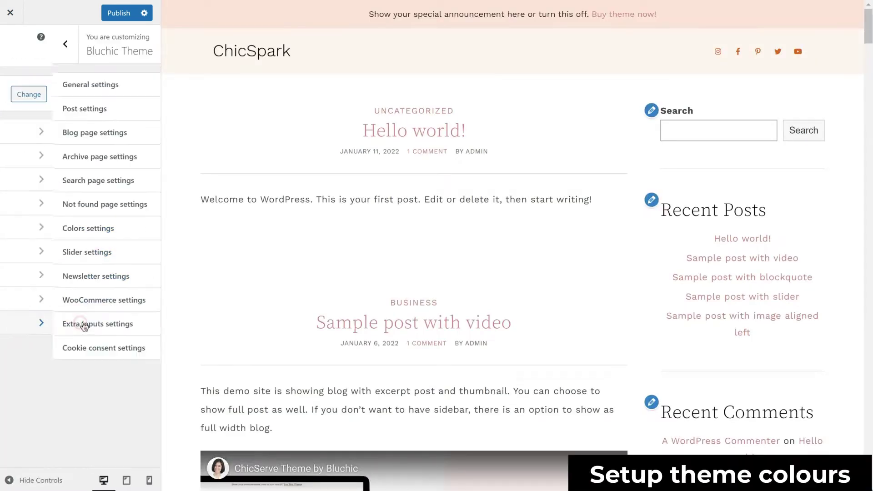
click(85, 229)
click(53, 99)
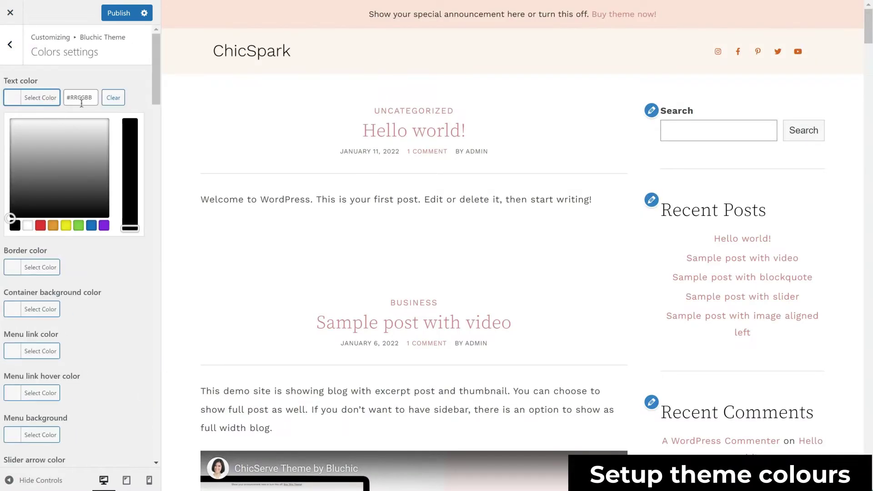
click(15, 225)
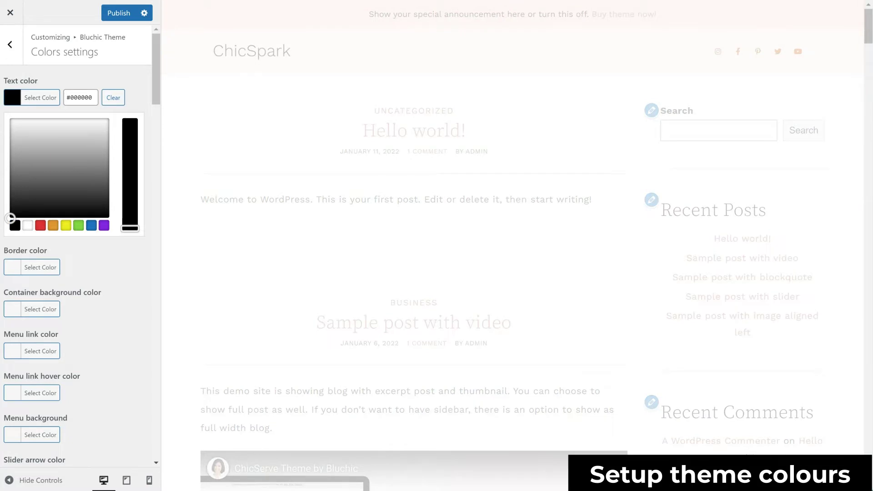
click(42, 98)
click(49, 140)
text(#fcded1)
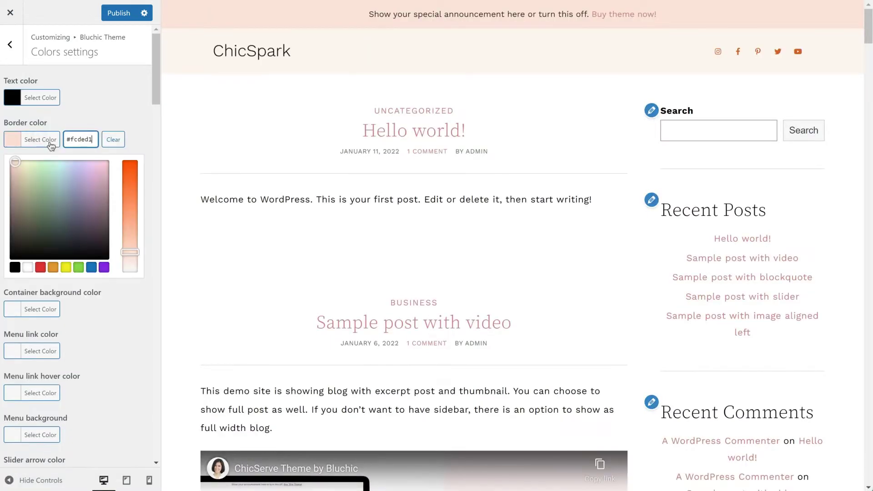
click(50, 141)
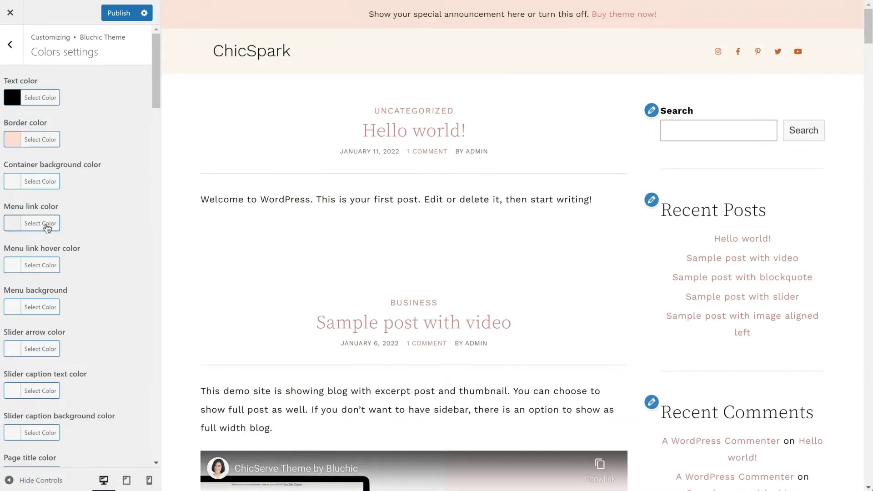
Step: Set the menu link color to black and the menu link hover color to orange
click(47, 226)
click(15, 351)
click(48, 392)
click(79, 263)
key(ctrl+v)
click(50, 264)
Step: Set the page title, post title link and sidebar widget title colors to black
scroll(82, 247, down, 1)
scroll(83, 226, down, 4)
click(54, 251)
click(42, 252)
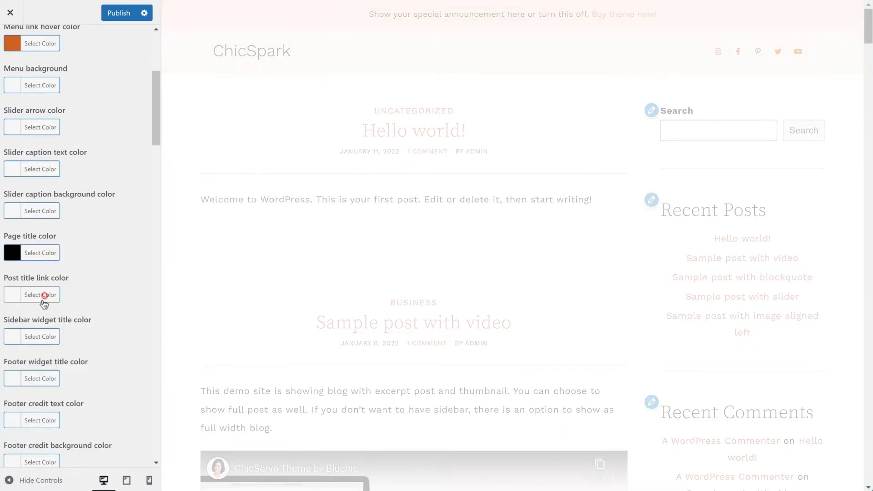
click(41, 295)
click(41, 295)
click(43, 335)
scroll(53, 312, down, 4)
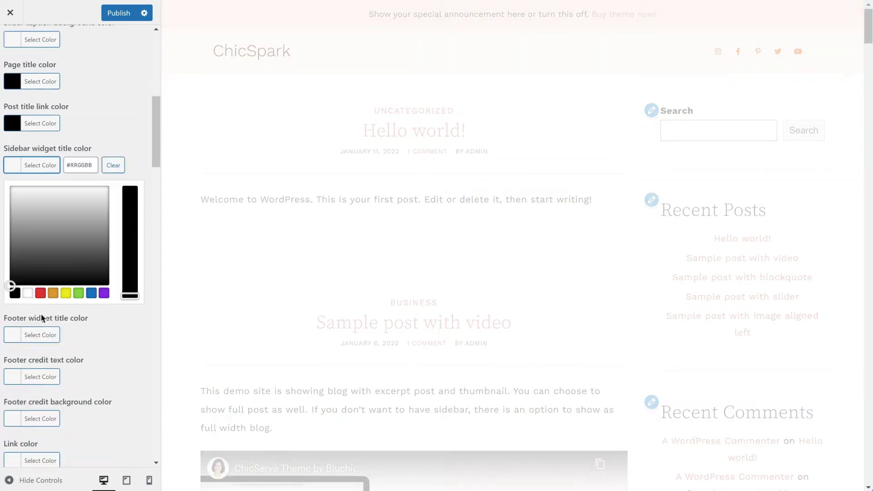
click(41, 116)
Step: Set the link color to #ce6223 and the link hover color to #fcdcce
scroll(50, 137, down, 3)
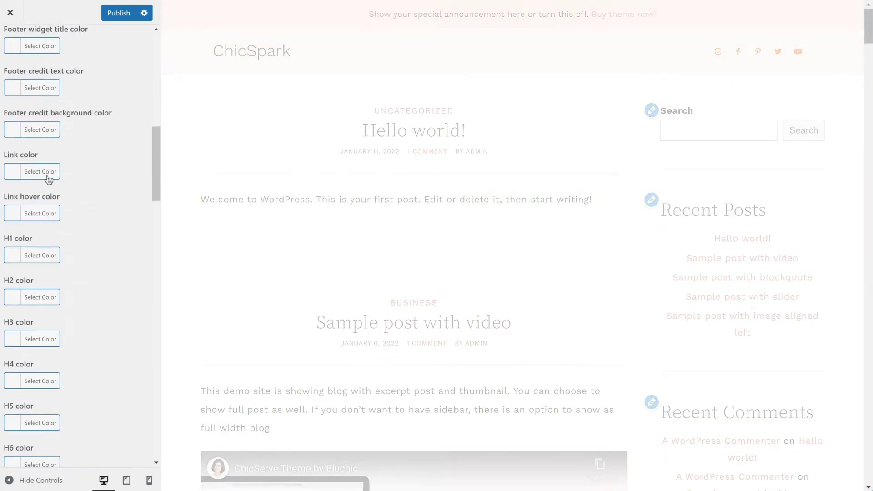
click(50, 172)
click(77, 172)
text(#ce6223)
click(36, 172)
click(41, 213)
click(80, 212)
key(ctrl+v)
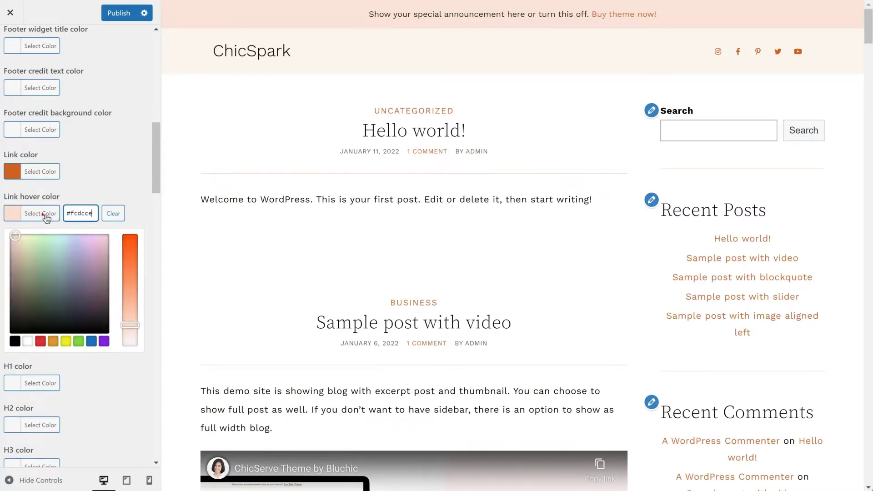
click(43, 212)
Step: Set the button background color to #fcdcce
scroll(72, 232, down, 5)
scroll(77, 234, down, 3)
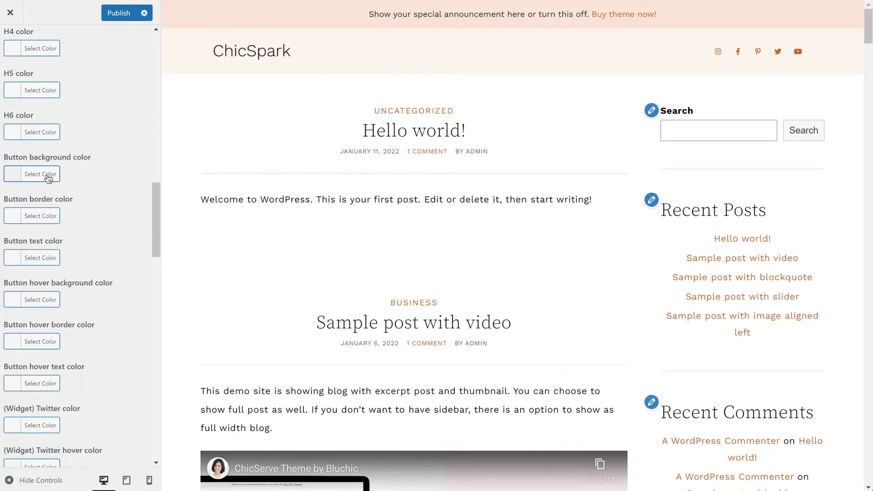
click(47, 174)
click(86, 174)
text(#fcdcce)
click(36, 173)
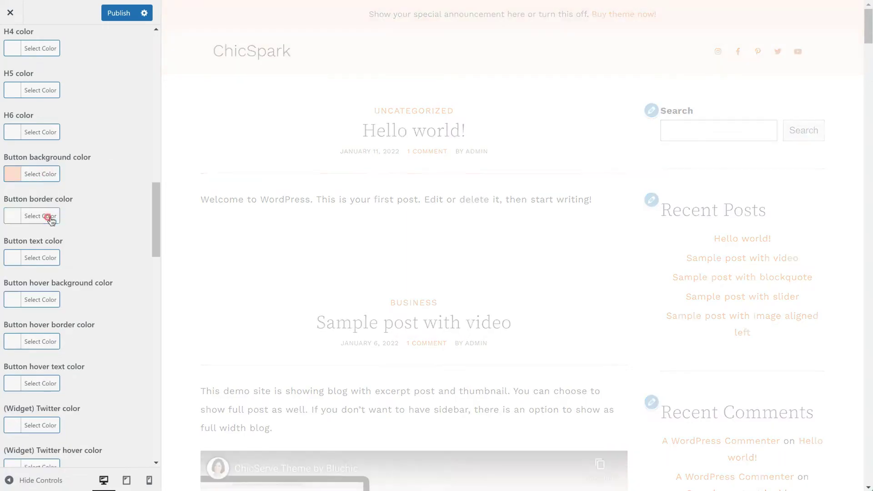
Step: Set the button border color to #fcdcce
click(41, 216)
click(80, 215)
text(#fcdcce)
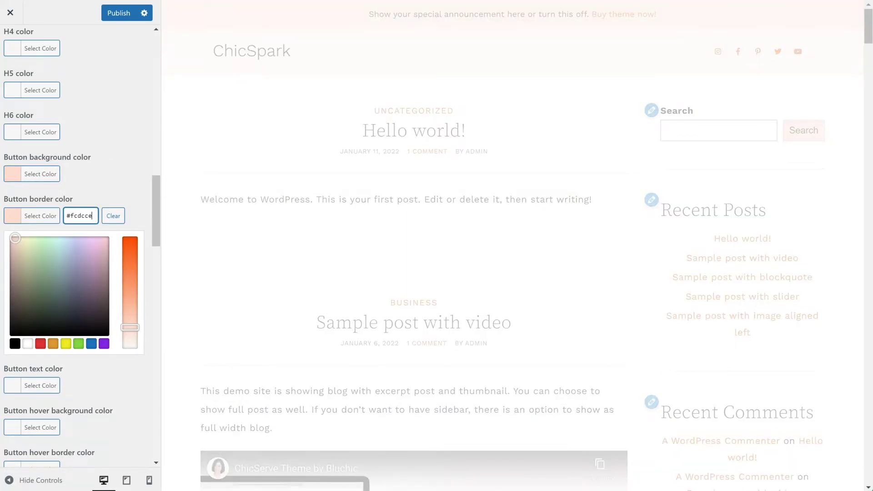
click(41, 216)
Step: Set the button text color to #ce6223
click(40, 257)
click(68, 257)
text(#fcdcce)
triple_click(67, 258)
text(#ce6223)
click(40, 258)
Step: Set both the button hover background color and the button hover border color to #ce6223
click(40, 299)
text(#ce6223)
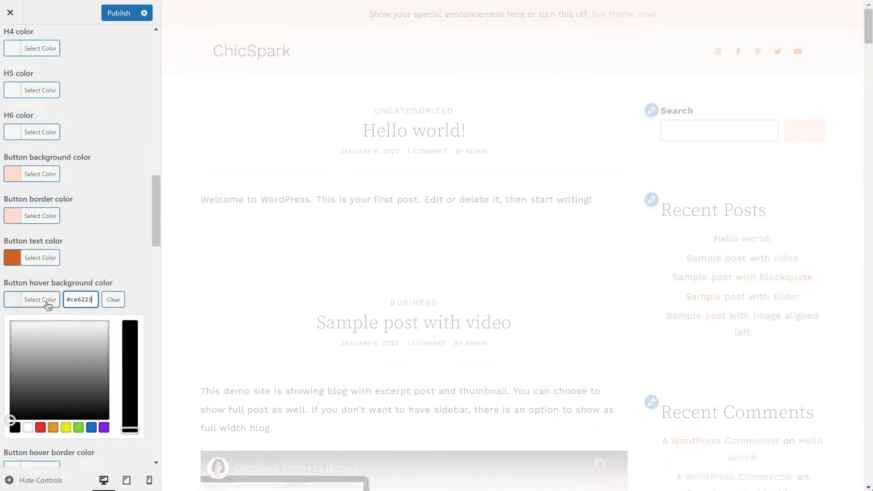
click(48, 305)
click(41, 341)
click(76, 341)
text(#ce6223)
click(41, 341)
Step: Set the button hover text color to white and leave the colors settings
click(40, 383)
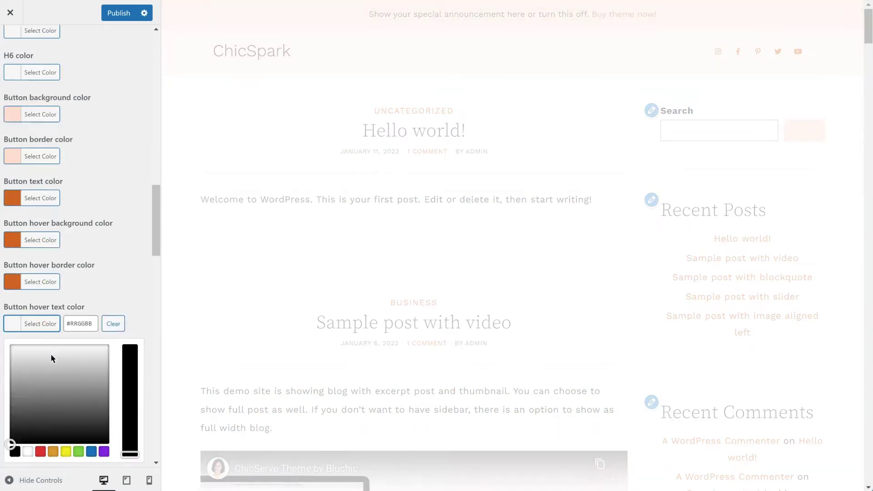
scroll(51, 359, down, 1)
click(28, 400)
click(40, 271)
scroll(86, 182, up, 10)
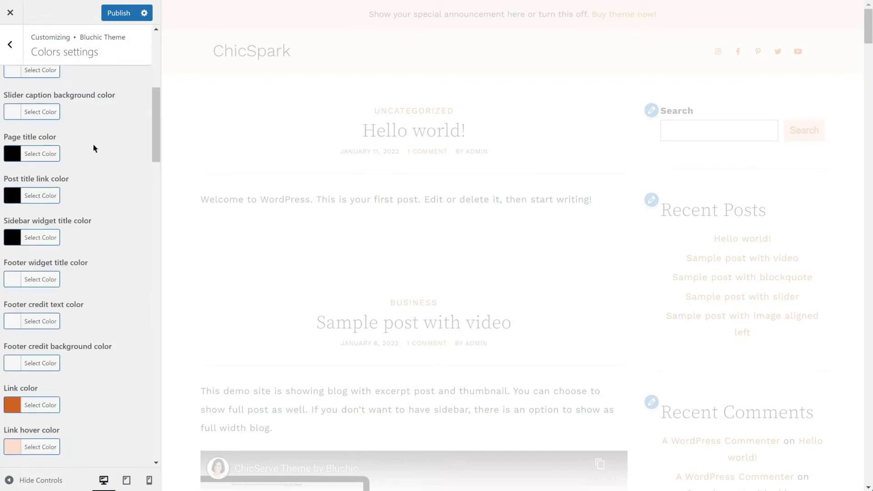
scroll(92, 147, up, 5)
click(10, 44)
Step: Set the blog listing to Classic with links opening in new windows, excerpt summaries and a read more button labelled "CONTINUE READING"
click(39, 133)
click(65, 122)
click(28, 136)
click(57, 208)
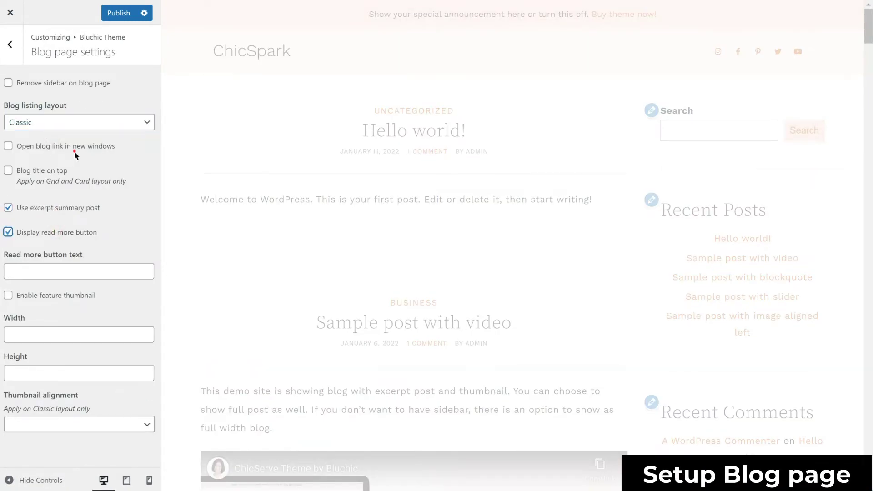
click(92, 269)
text(CONTINUE READING)
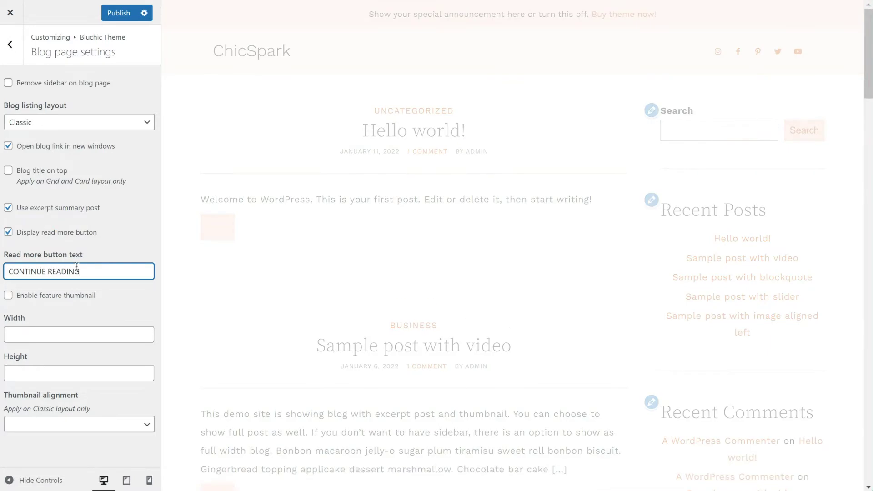
Step: Enable the feature thumbnail for the blog page and set its width, height and alignment
click(73, 297)
click(73, 337)
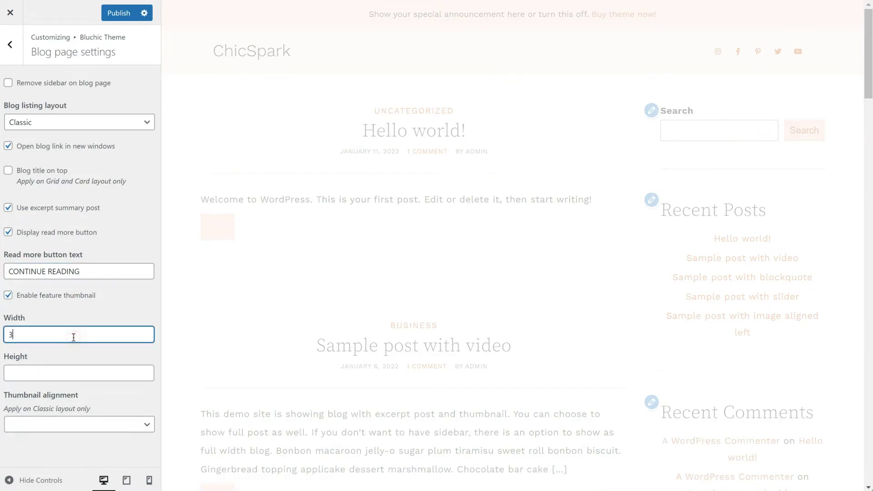
click(62, 371)
click(53, 426)
click(48, 441)
click(10, 44)
Step: Set the archive page listing layout to Classic with excerpt summaries and feature thumbnails enabled
click(56, 162)
click(52, 122)
click(52, 135)
click(54, 184)
click(55, 208)
Step: Set the archive page thumbnail width and height to 350 and choose its alignment
click(56, 250)
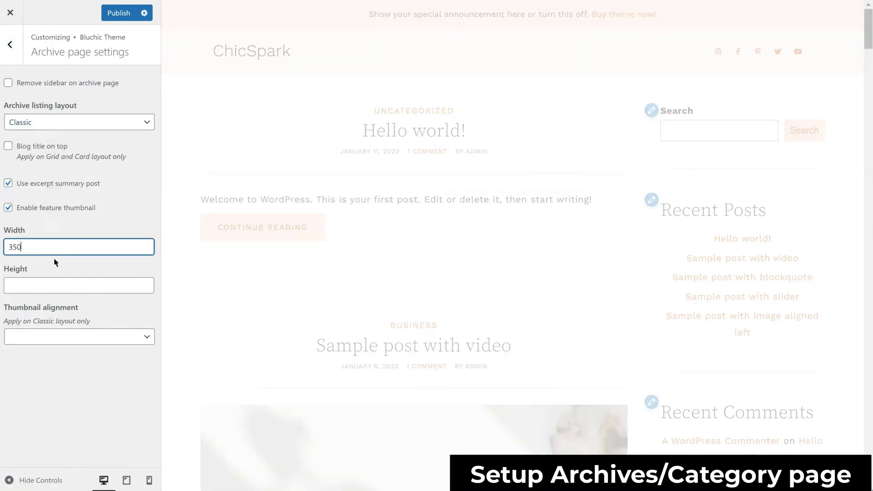
click(71, 287)
text(350)
click(61, 336)
click(45, 352)
click(11, 48)
Step: Set the search page listing layout to Classic with excerpt summaries and feature thumbnails enabled
click(54, 179)
click(52, 122)
click(52, 135)
click(62, 183)
click(56, 208)
Step: Set the search page thumbnail width and height to 350 with alignleft alignment
click(58, 249)
text(350)
click(54, 285)
text(35)
click(56, 341)
click(50, 354)
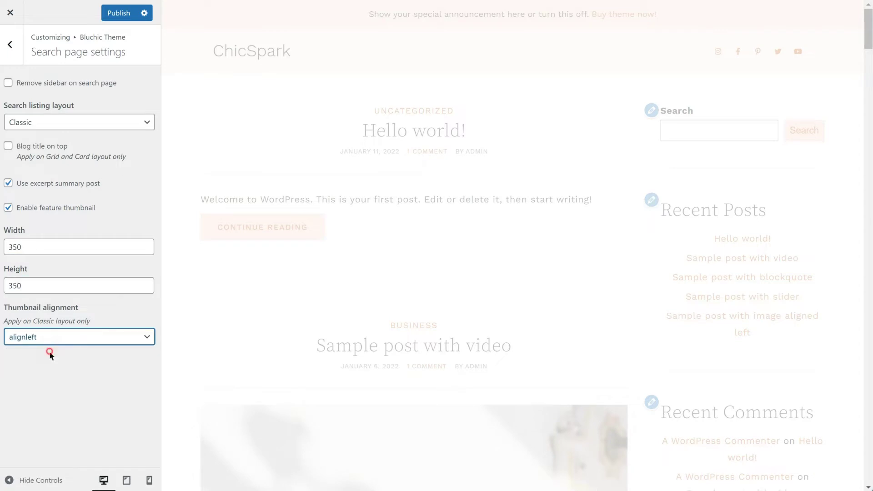
click(11, 45)
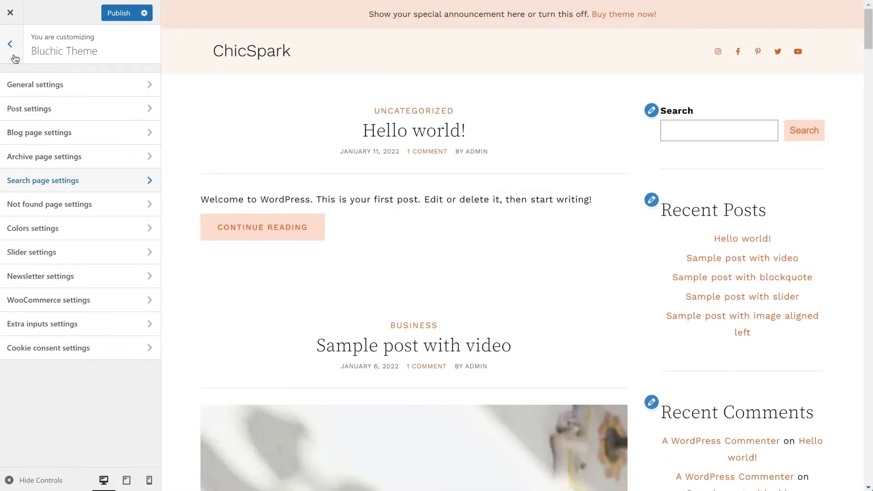
Step: Publish the theme customizations, then close the customizer and look over the homepage
click(116, 14)
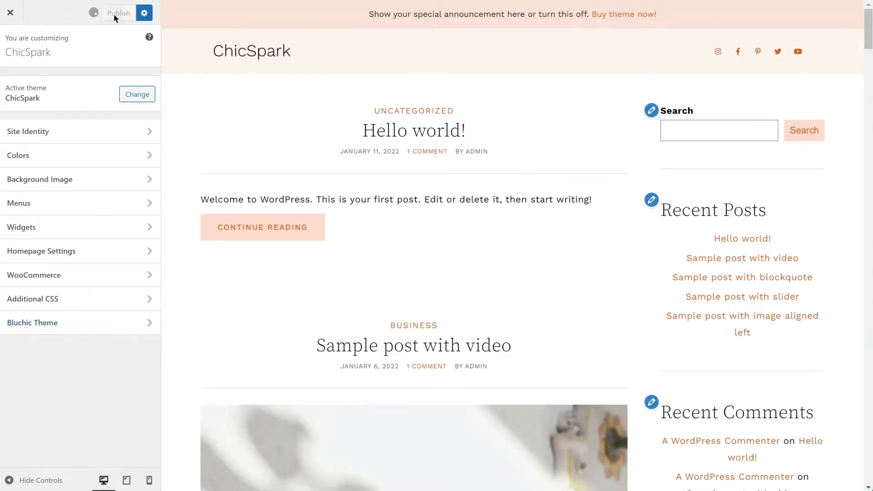
click(10, 13)
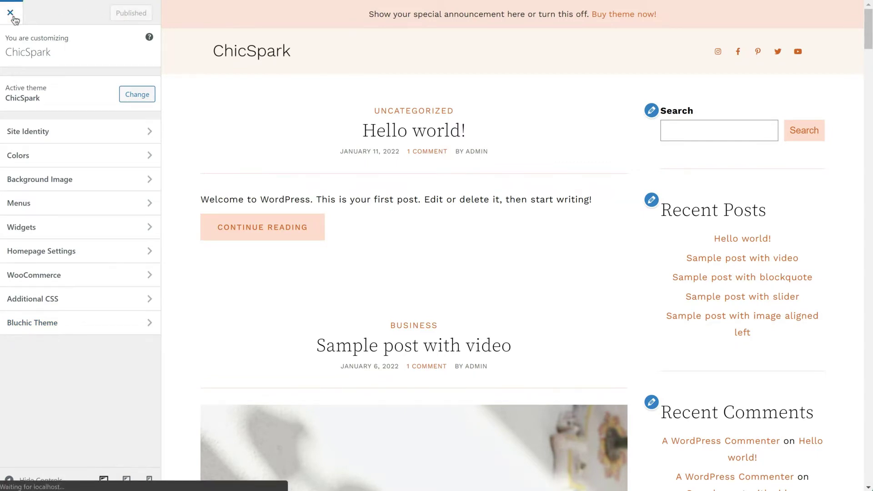
scroll(477, 196, down, 12)
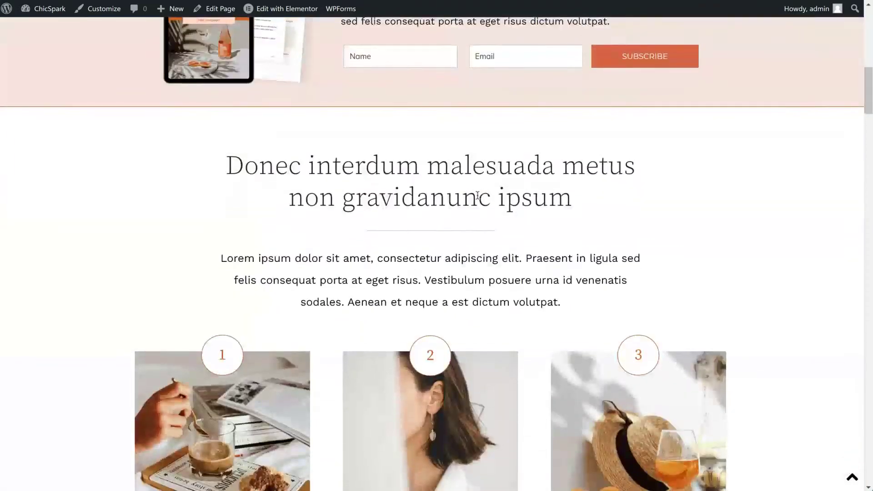
scroll(336, 161, up, 12)
Step: Open the ChicSpark: Header layout in Elementor and assign the ChicSpark Menu to its navigation menu
mouse_move(275, 9)
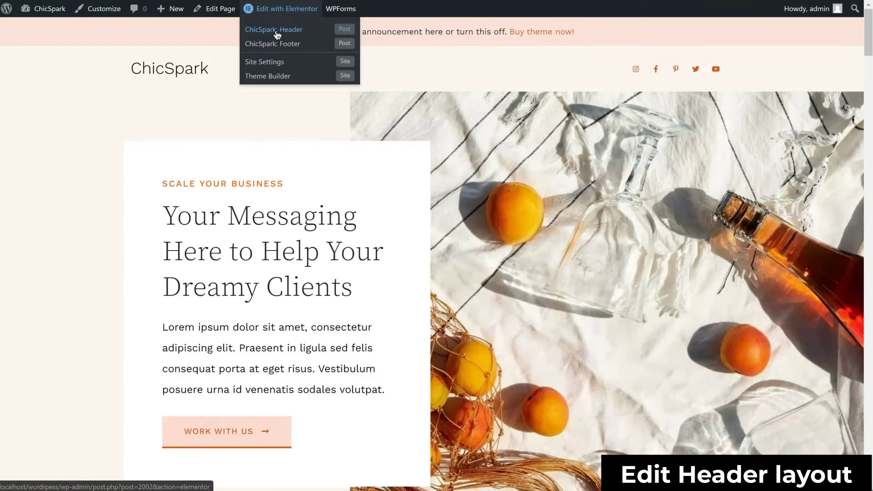
click(275, 30)
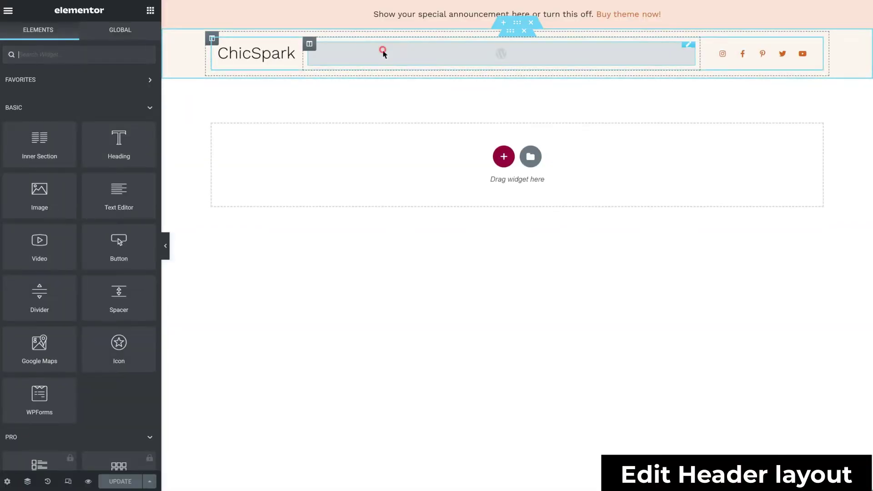
click(383, 53)
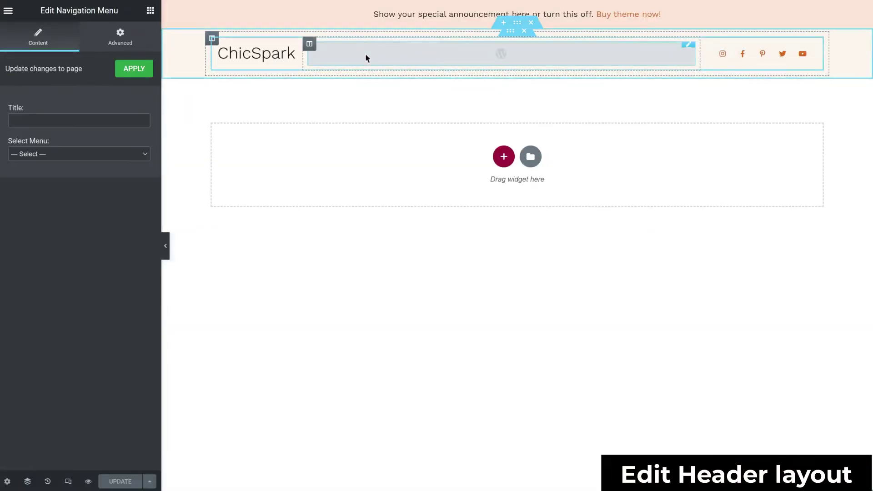
click(133, 155)
click(127, 175)
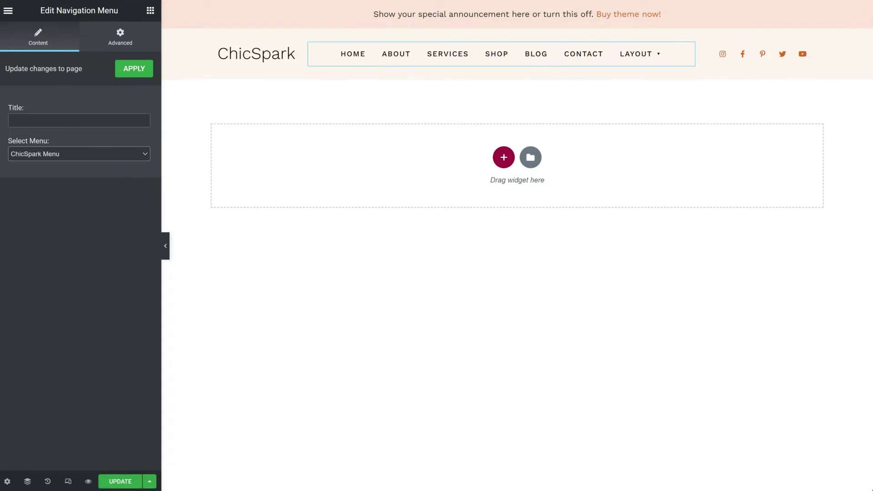
click(262, 55)
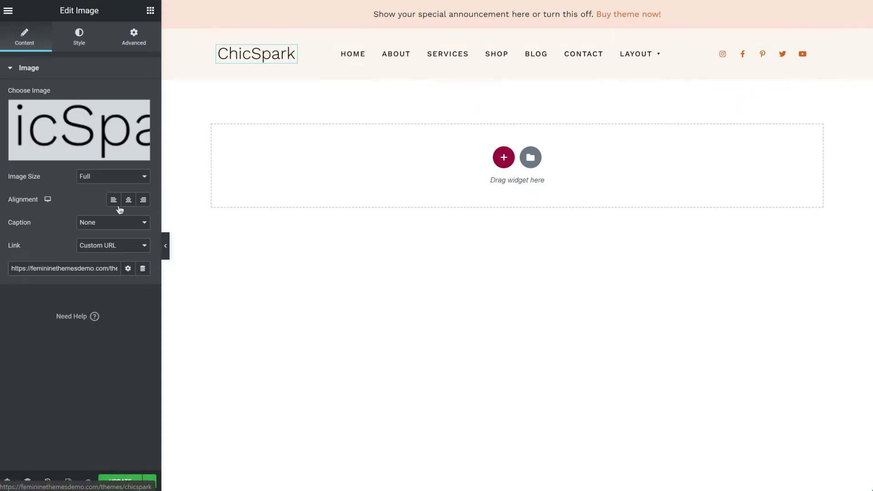
triple_click(96, 266)
text(http://localhost/wordrpess)
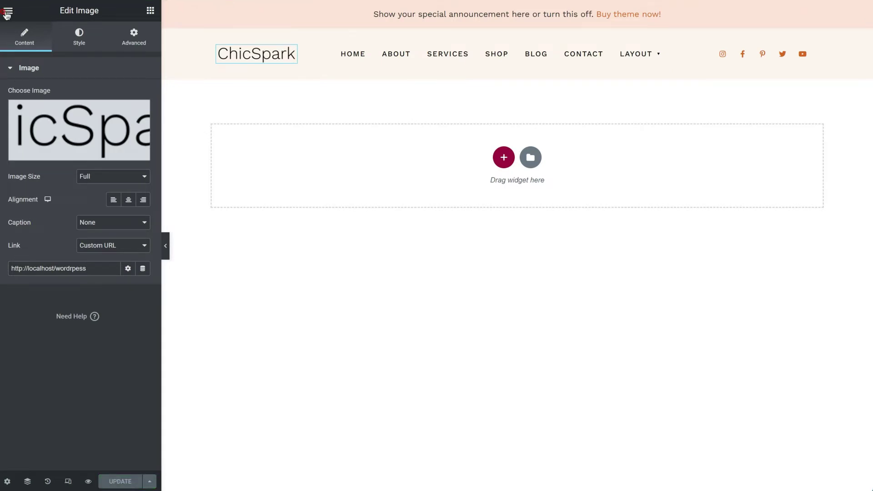
click(8, 11)
click(60, 207)
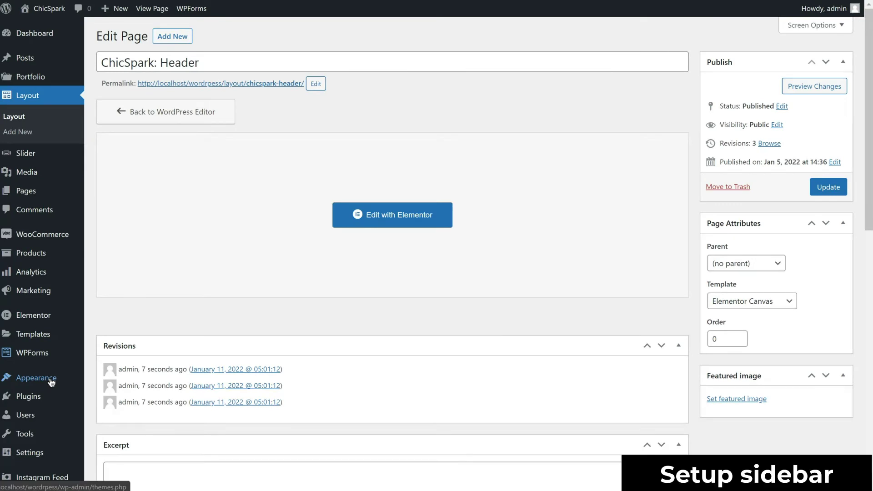
Step: Go to the WordPress Widgets page and delete the Block widget holding Recent Posts from the Right Widget area
click(52, 382)
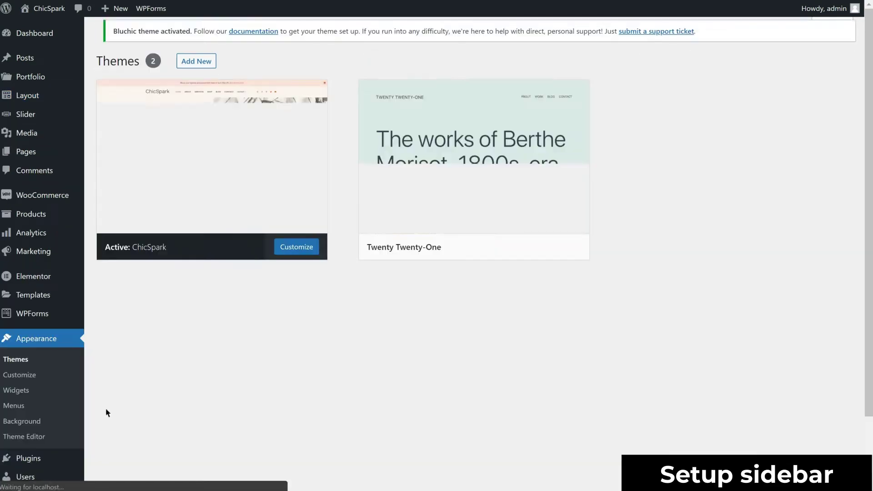
click(16, 390)
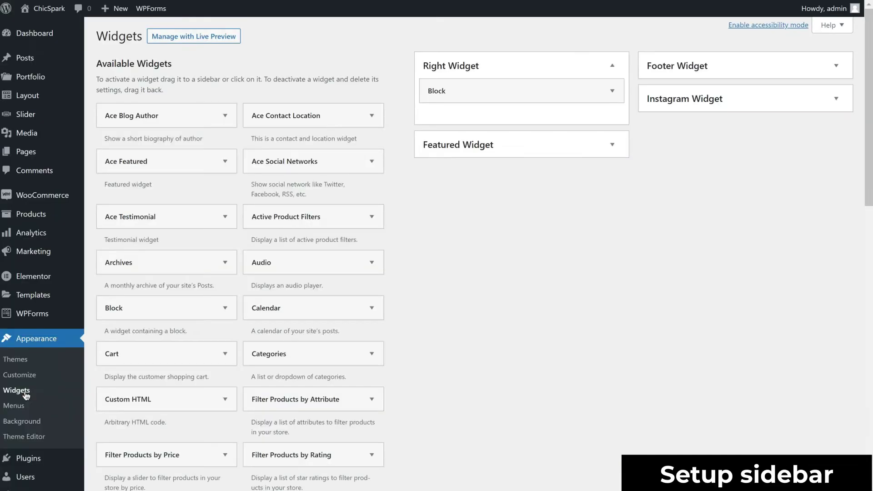
click(611, 89)
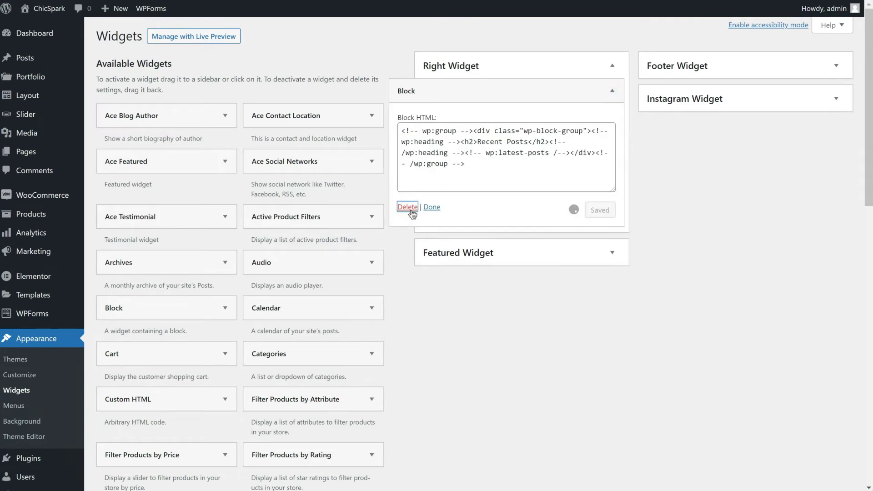
click(408, 206)
Step: Add an Ace Blog Author widget to the Right Widget area, titled "About Me", with the copied picture URL
drag(214, 120, 520, 96)
click(499, 130)
text(About Me)
click(493, 202)
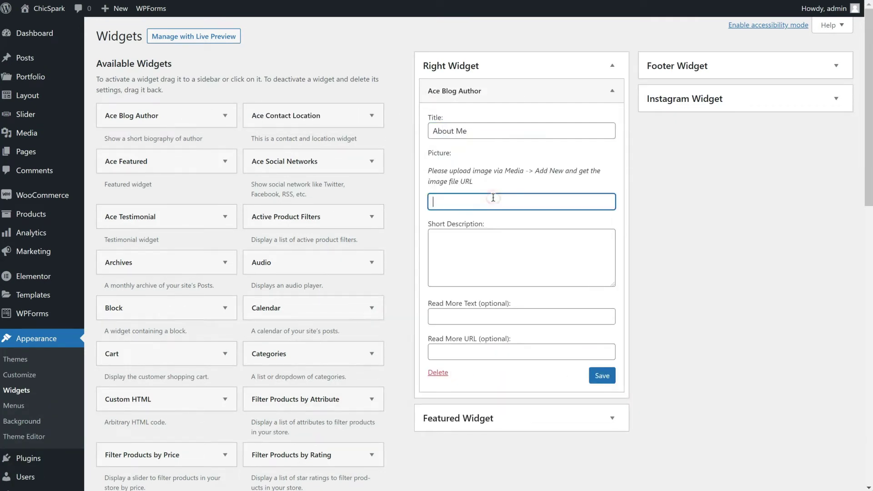
key(ctrl+v)
click(493, 239)
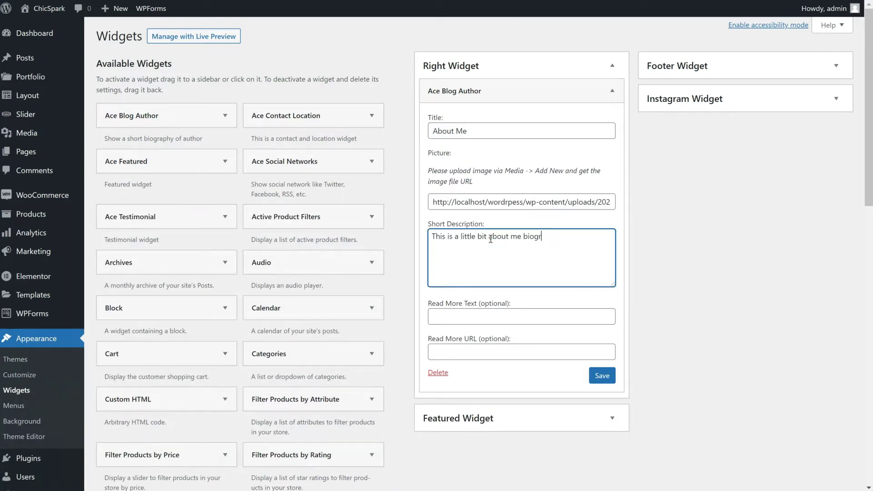
click(473, 317)
text(Read more)
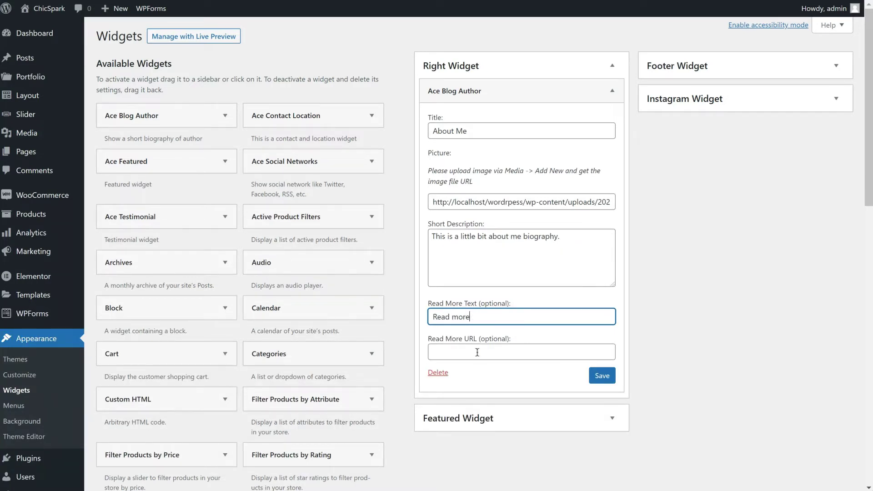
click(478, 351)
text(htt)
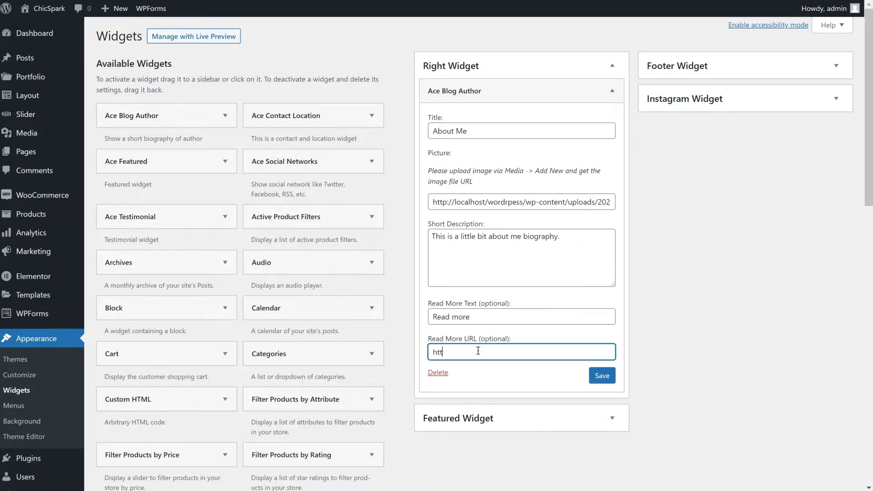
text(p://localhost/wordpress/about)
click(604, 379)
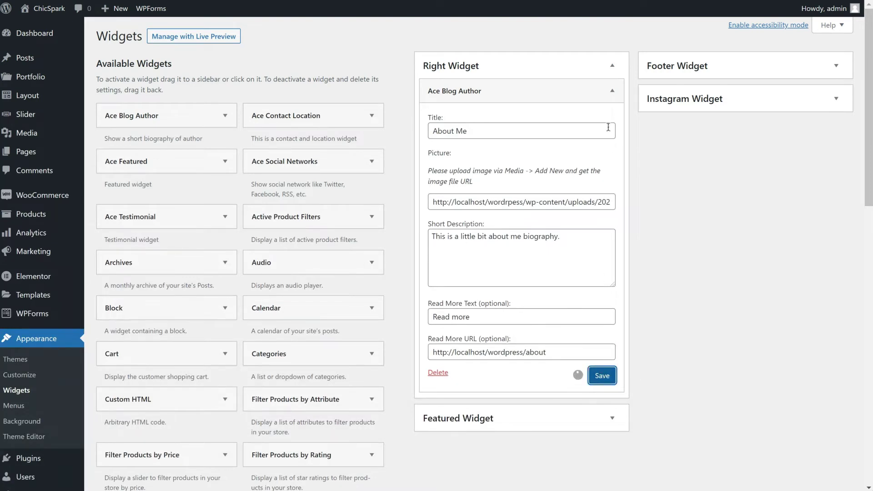
click(612, 91)
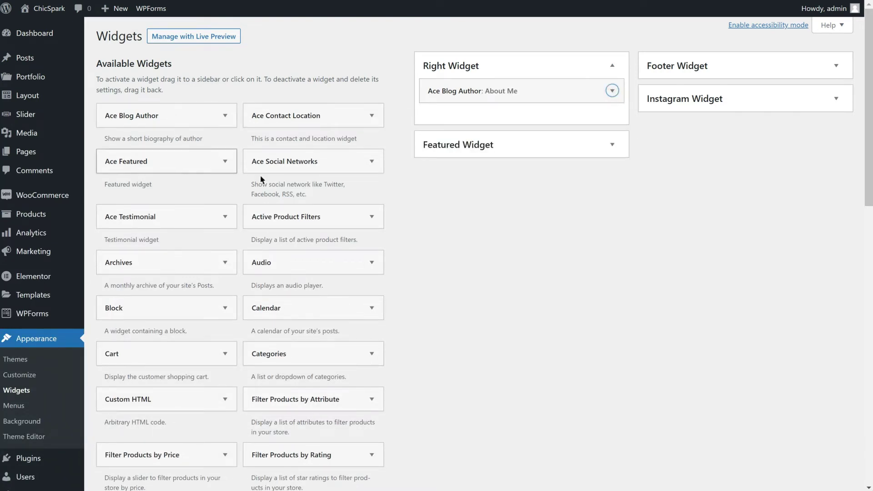
Step: Add an Ace Social Networks widget below the author widget, titled "Connect with me", with links opening in new windows
drag(292, 163, 477, 121)
click(459, 161)
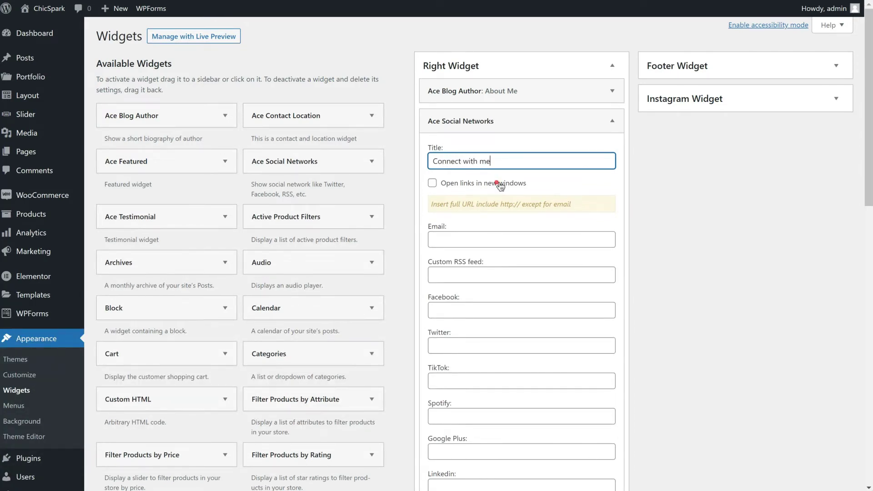
click(432, 183)
scroll(485, 181, down, 3)
click(485, 185)
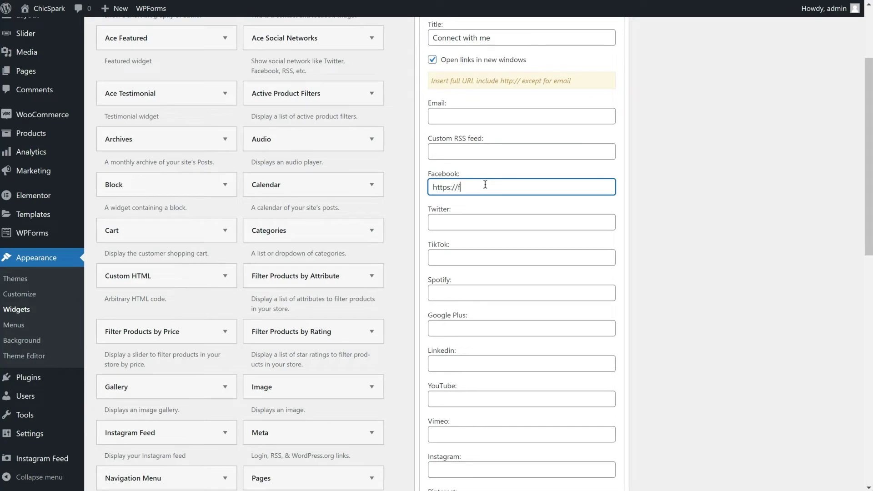
click(485, 221)
text(https://twitt)
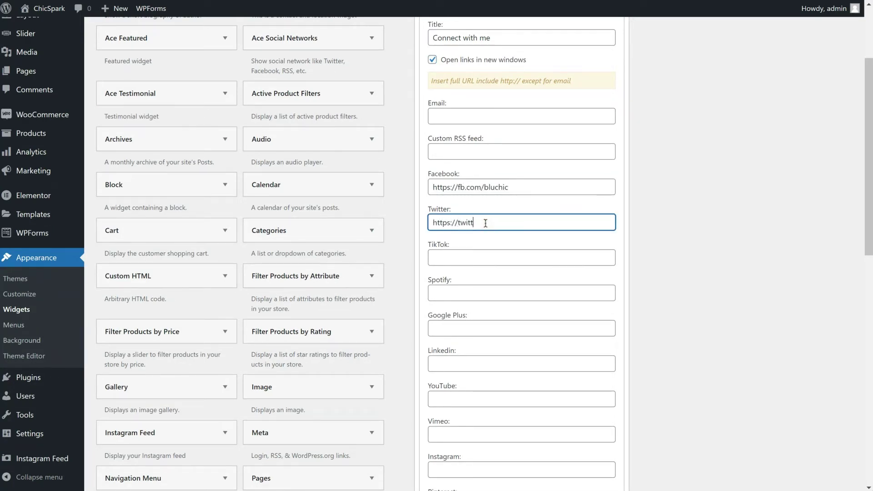
text(er.com/bluchic)
scroll(516, 244, down, 3)
click(462, 275)
text(https://youtube.com/c/BluchicTV)
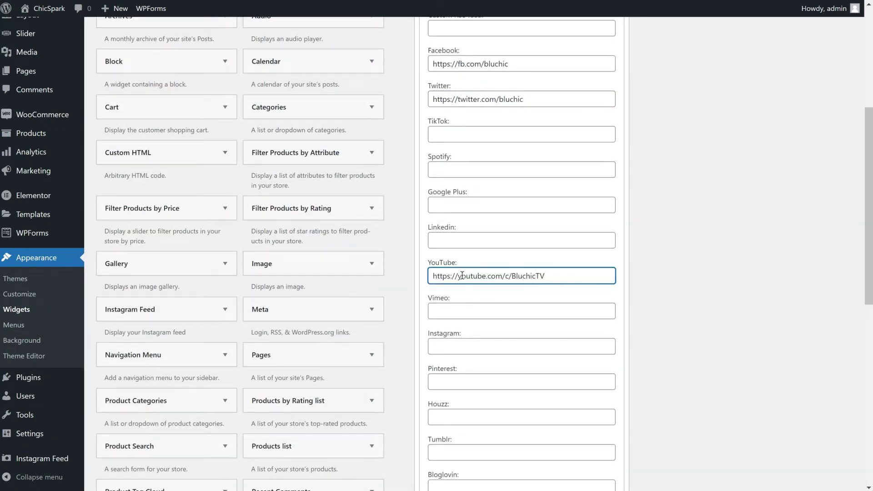
scroll(609, 272, down, 5)
scroll(609, 272, up, 10)
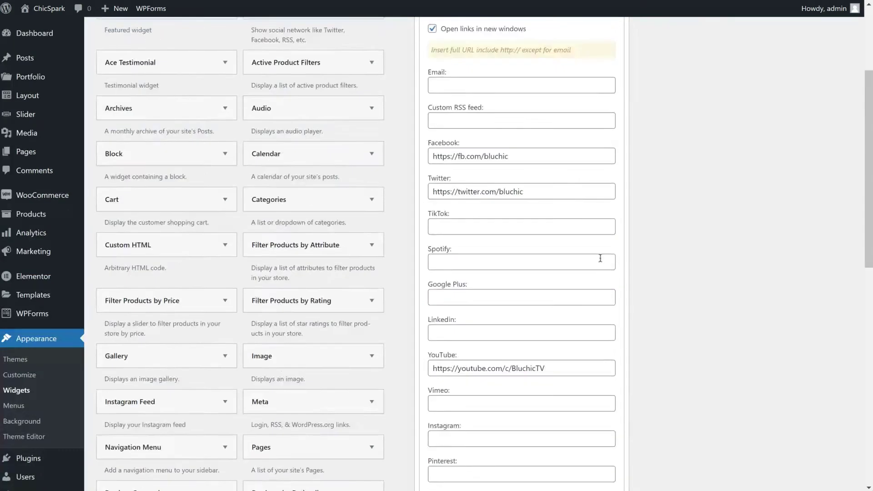
click(610, 121)
Step: Add a Categories widget to the Right Widget area, title it "Categories", save it and collapse it
scroll(278, 237, down, 4)
click(277, 230)
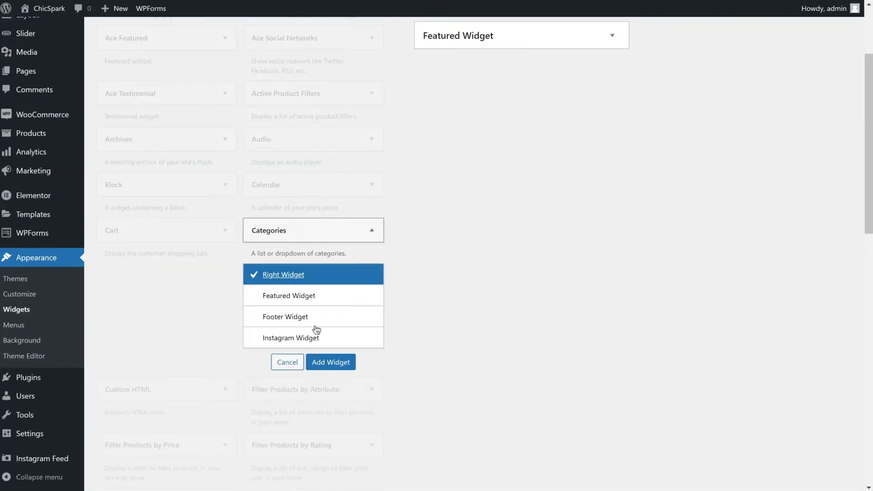
click(331, 363)
click(497, 69)
text(C)
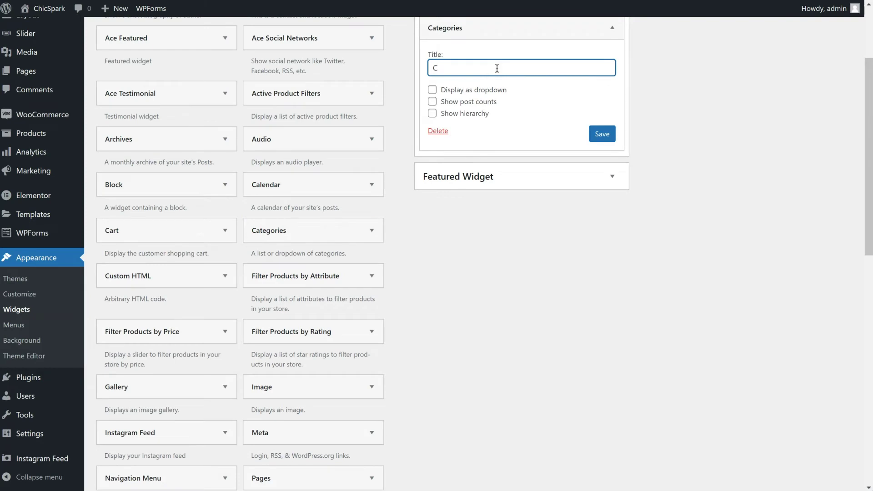
click(604, 133)
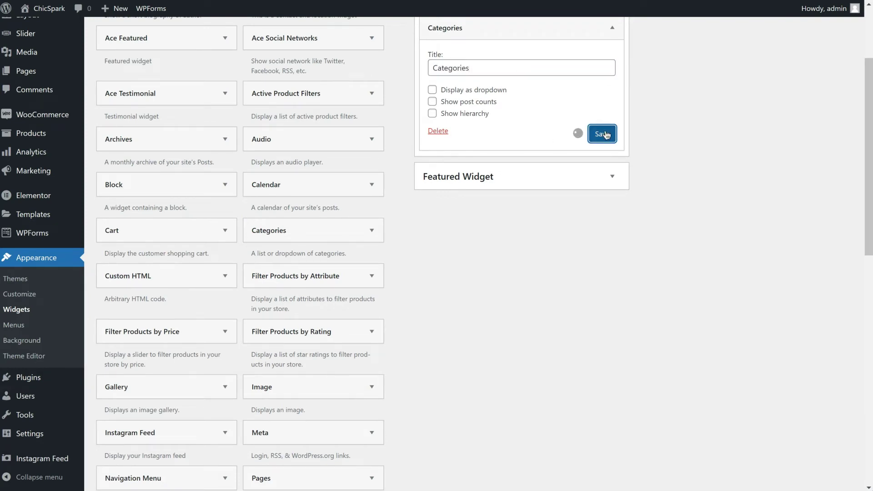
click(613, 29)
Step: Add an Image widget to the Right Widget area and open the media library for its picture
scroll(364, 156, down, 5)
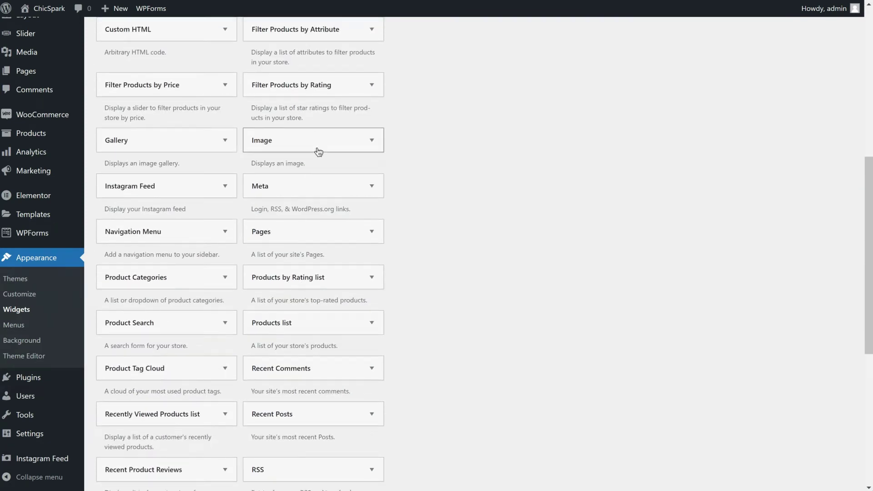
click(317, 144)
click(323, 273)
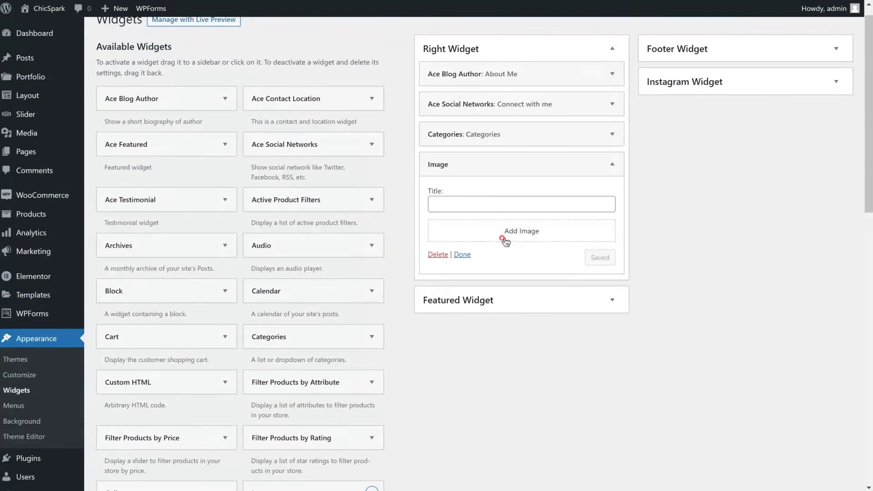
click(509, 231)
click(212, 51)
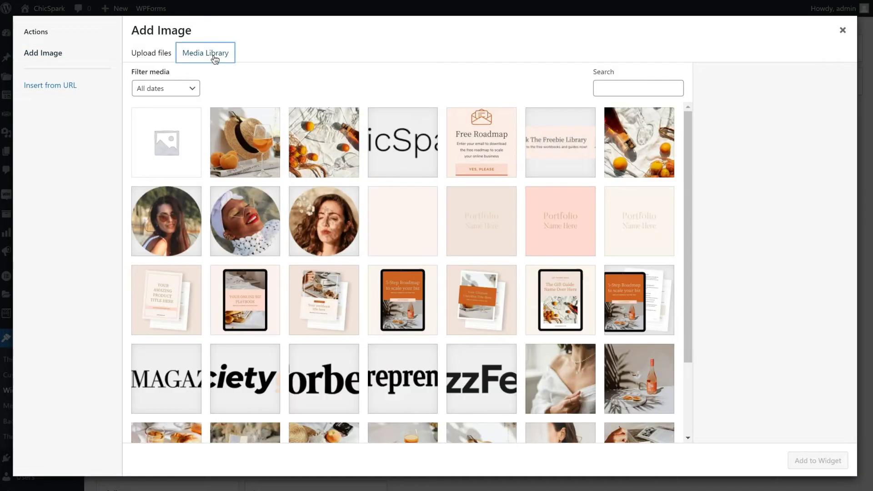
Step: Insert the Free Roadmap picture into the Image widget after adjusting its attachment display settings, then save and collapse the widget
click(498, 133)
scroll(781, 372, down, 2)
click(793, 418)
click(766, 450)
click(818, 460)
scroll(697, 407, down, 2)
click(603, 390)
scroll(604, 392, up, 3)
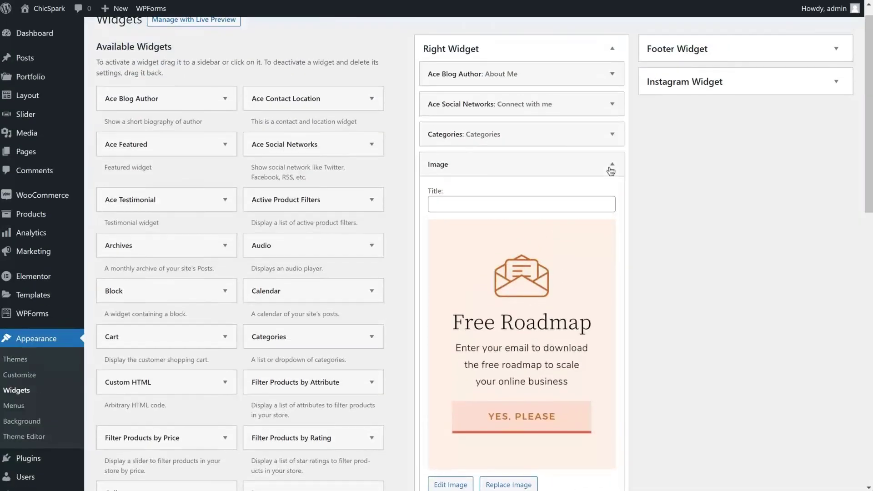
click(612, 164)
Step: Add a Search widget to the Right Widget area without a title and collapse it
scroll(342, 293, down, 7)
scroll(341, 294, down, 5)
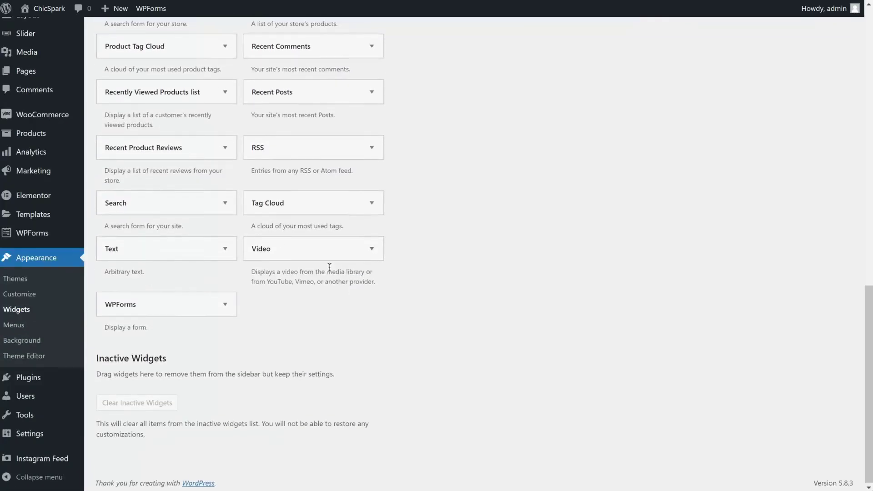
click(214, 205)
click(184, 334)
click(612, 176)
scroll(355, 176, up, 1)
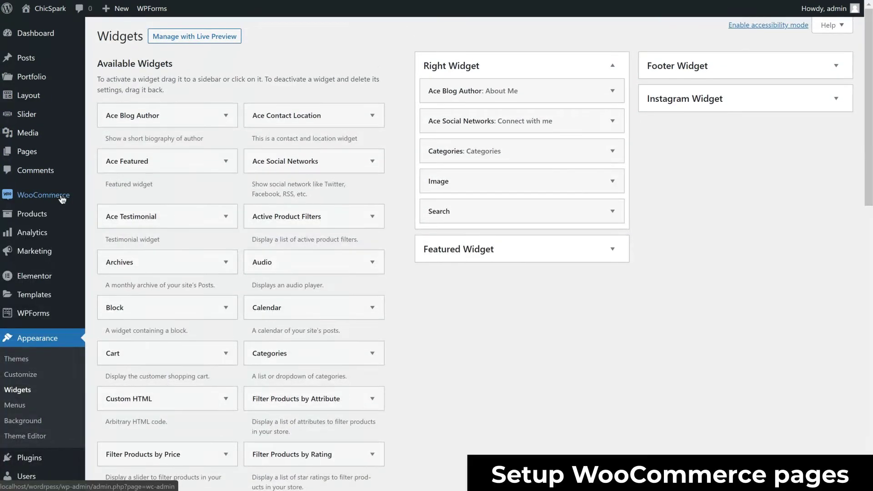
Step: In the WooCommerce product settings, set the shop page to Shop and save the changes
mouse_move(62, 199)
click(108, 274)
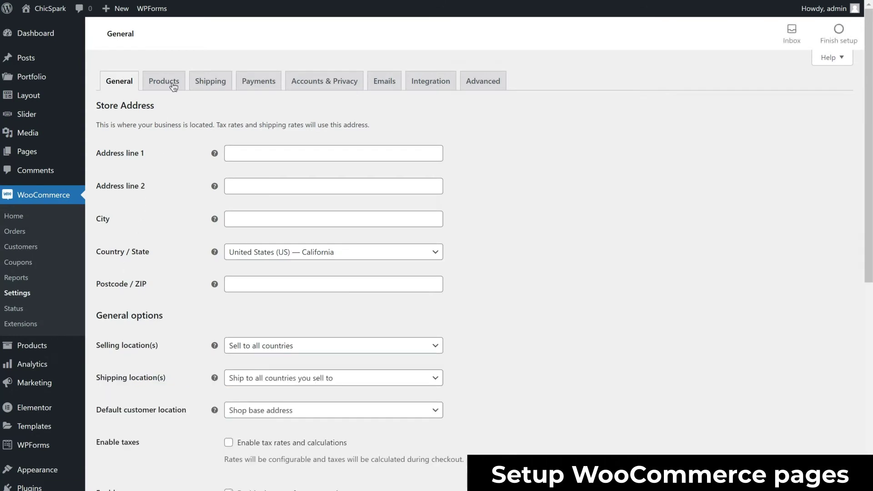
click(173, 86)
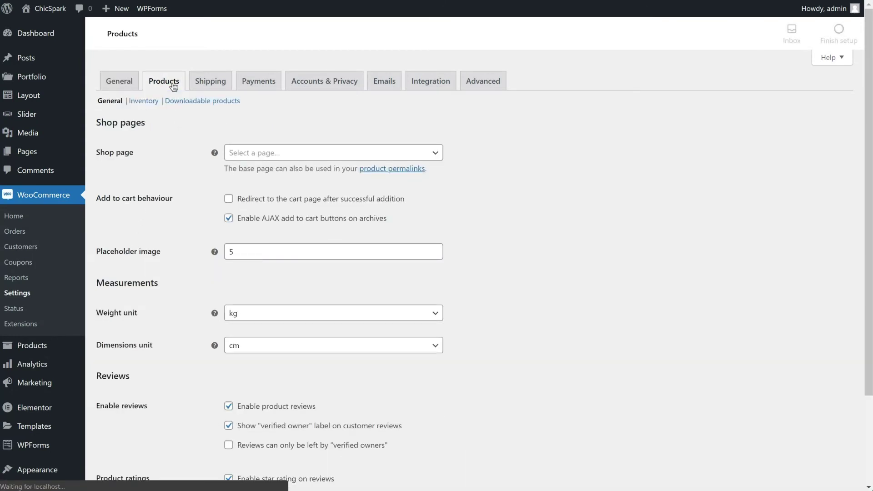
click(243, 156)
scroll(297, 248, down, 3)
scroll(294, 247, down, 3)
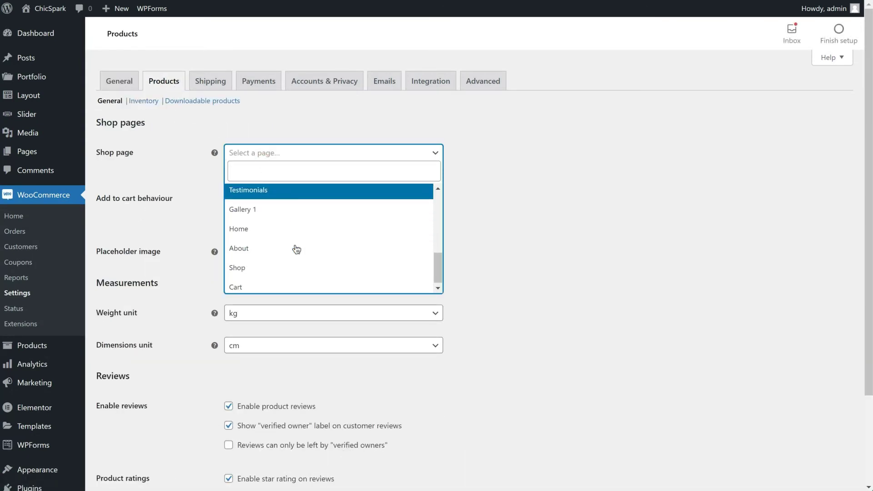
click(263, 268)
scroll(185, 370, down, 3)
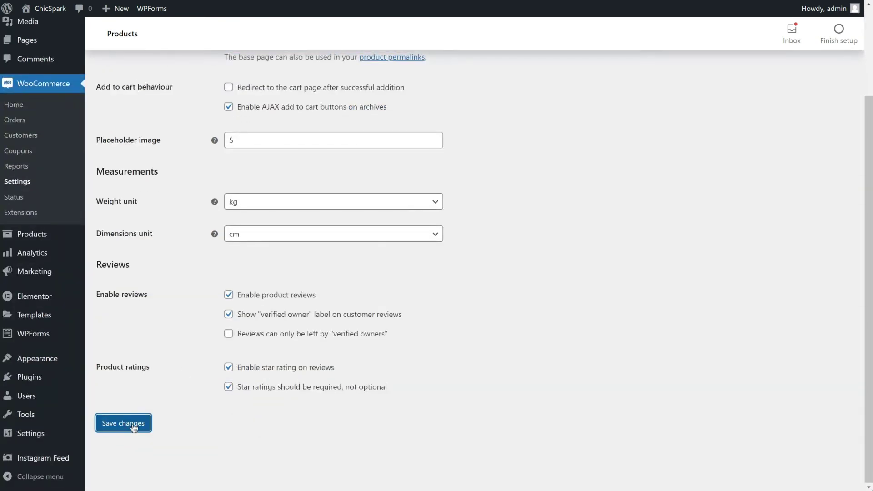
click(133, 427)
Step: In the advanced WooCommerce page setup, set the cart page to Cart and the checkout page to Checkout
click(488, 84)
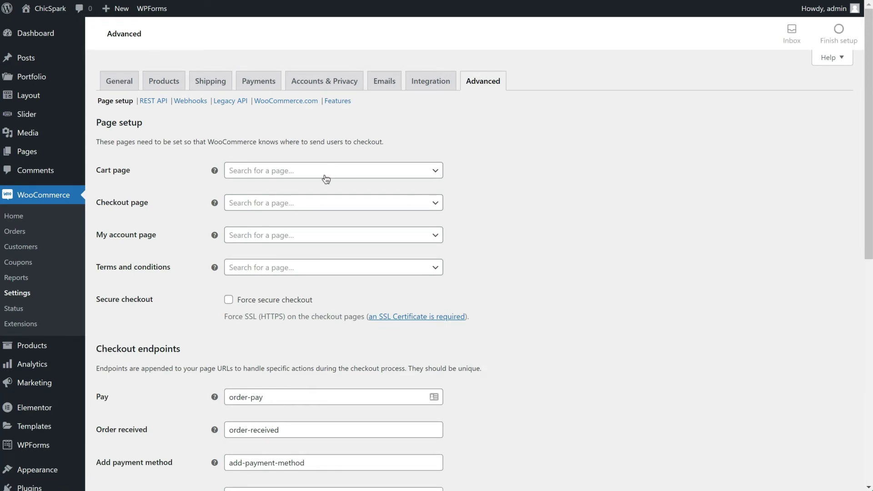
click(327, 177)
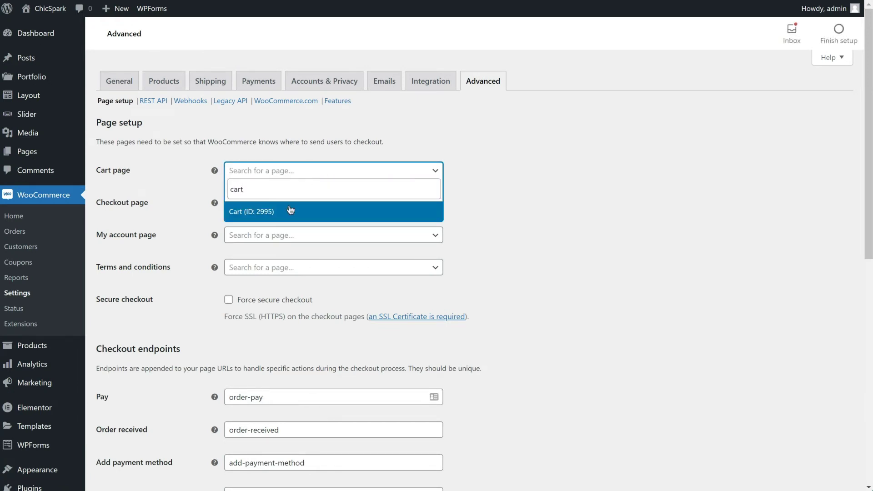
click(291, 210)
click(291, 208)
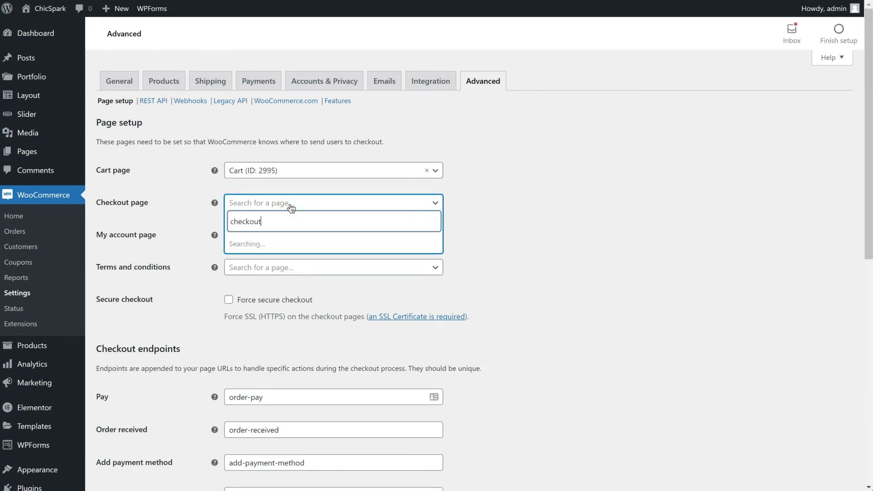
click(281, 249)
Step: Set the account page to My account and the terms and conditions page to Privacy Policy (ID: 3), and save the settings
click(291, 235)
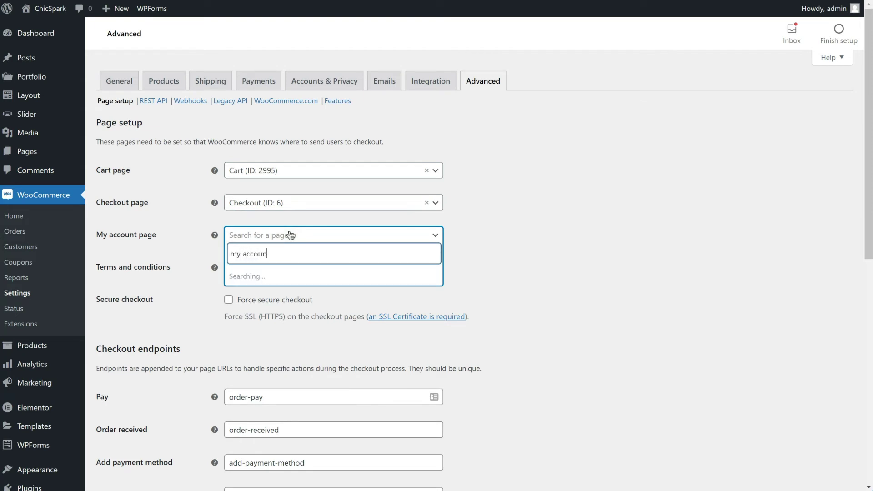
text(my account)
click(270, 278)
click(294, 271)
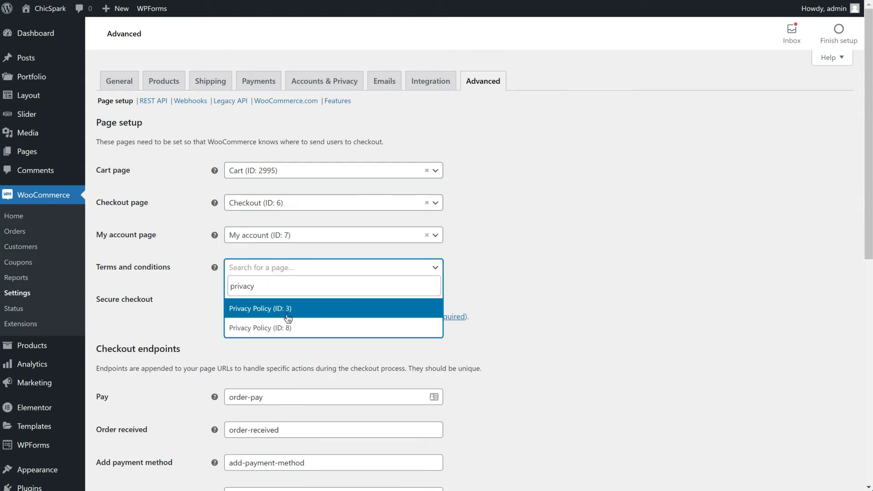
click(288, 317)
scroll(185, 405, down, 10)
click(135, 435)
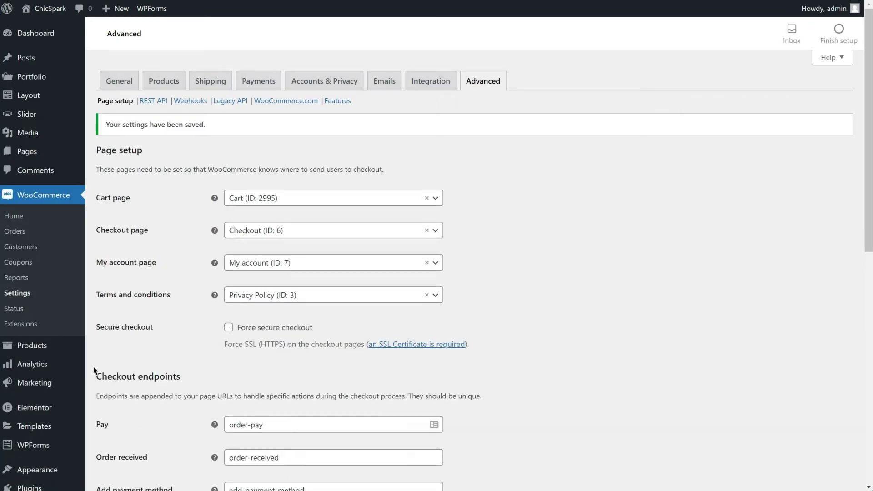
Step: Start an Instagram connection from the Instagram Feed settings with the Personal account type and allow Smash Balloon access
scroll(94, 370, down, 9)
mouse_move(57, 461)
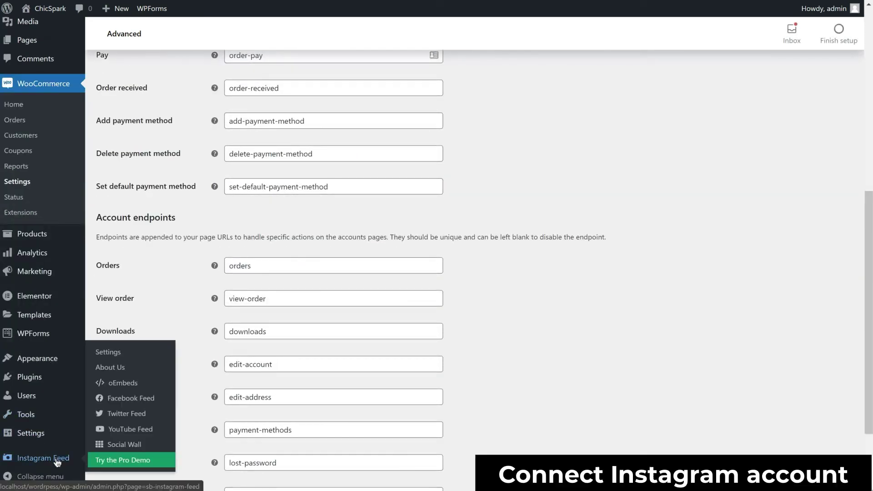
click(114, 357)
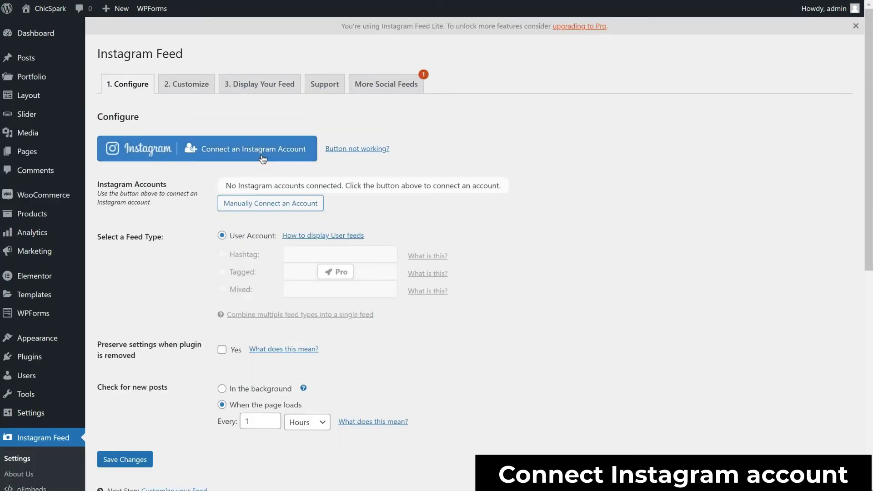
click(262, 157)
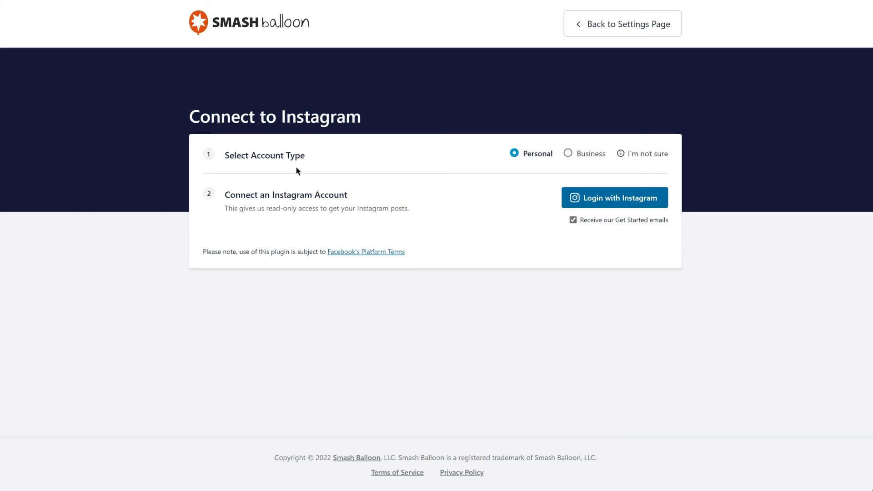
click(597, 189)
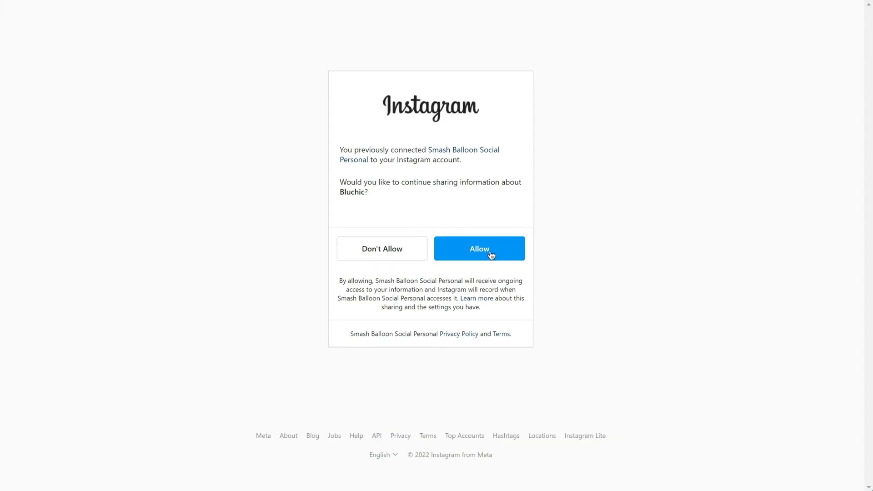
click(491, 255)
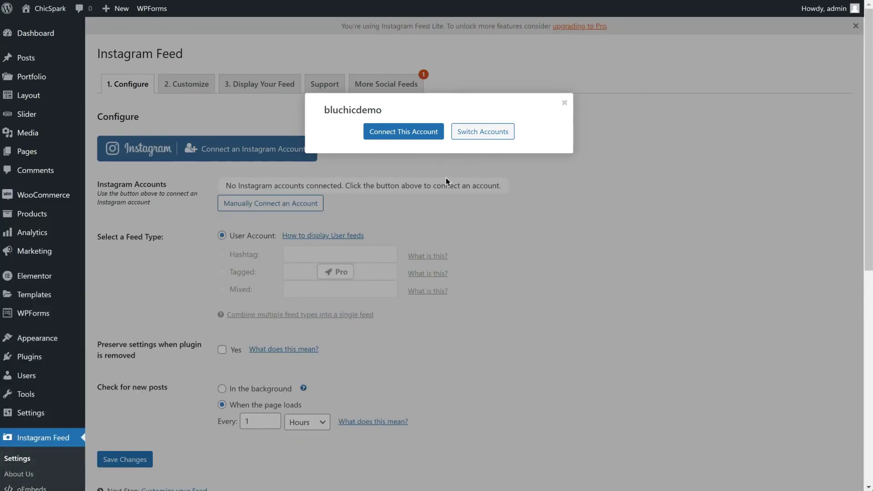
Step: Connect the authorized Instagram account to the feed and save the Instagram Feed settings
click(409, 133)
scroll(228, 274, down, 8)
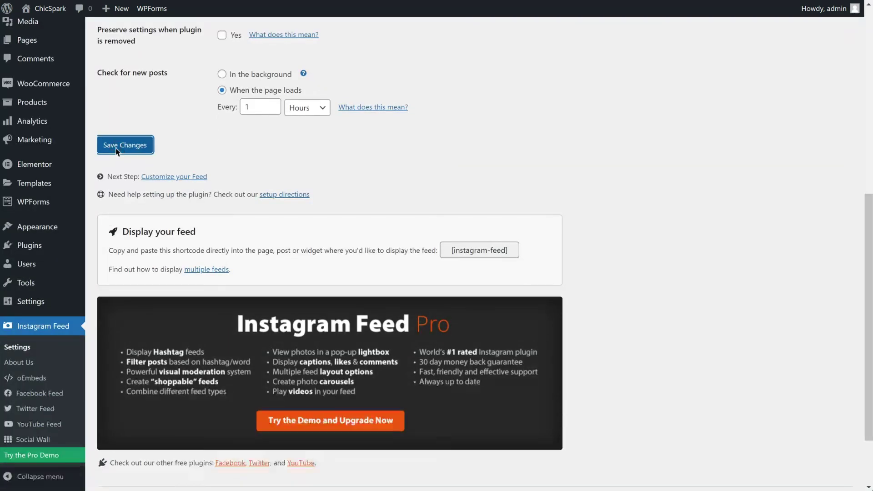
click(120, 146)
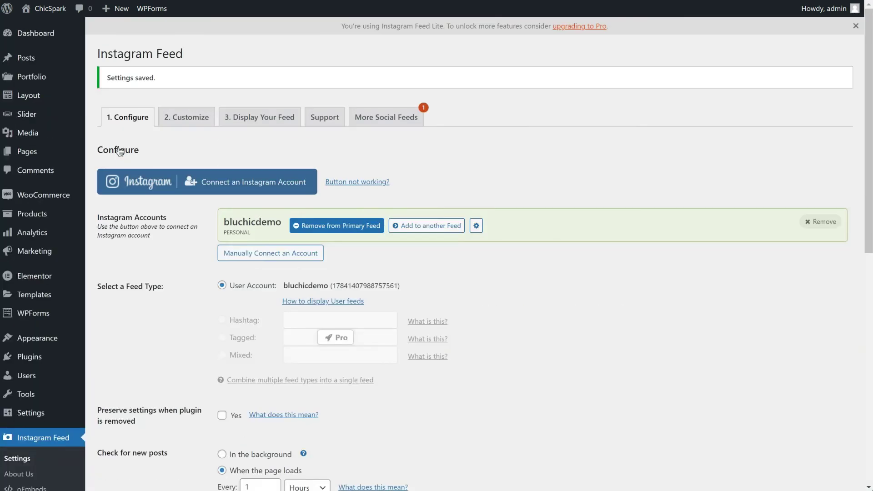
Step: Visit the live site, look through its Shop page and open that page in the theme customizer
click(55, 14)
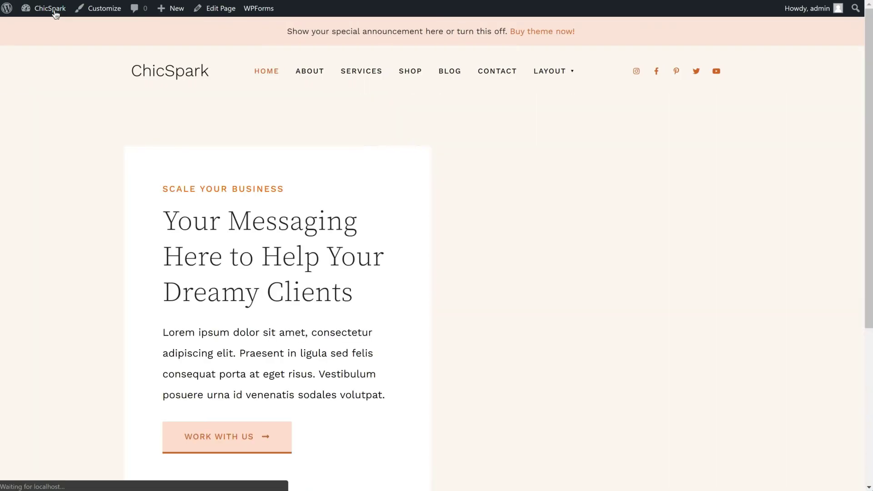
click(411, 69)
scroll(555, 208, down, 10)
scroll(555, 207, up, 10)
click(108, 14)
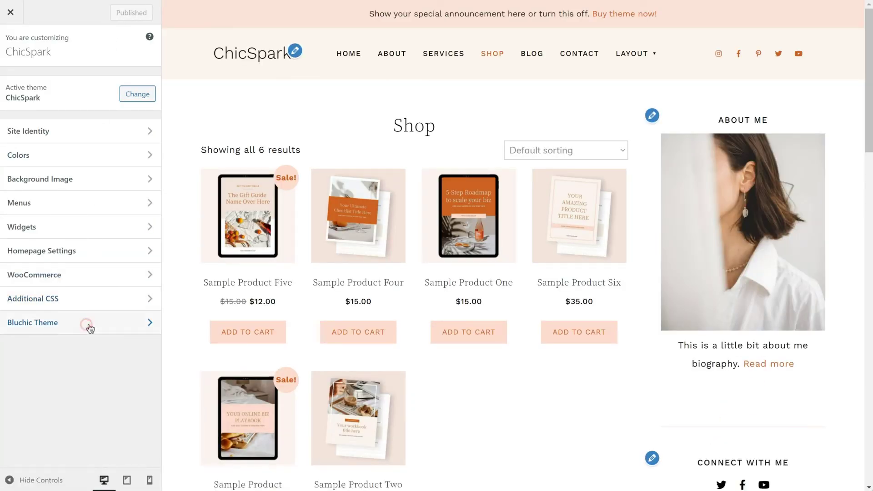
Step: In Bluchic Theme's WooCommerce settings, enable the floating cart icon, the shop page breadcrumb and removing the sidebar on product pages
click(89, 324)
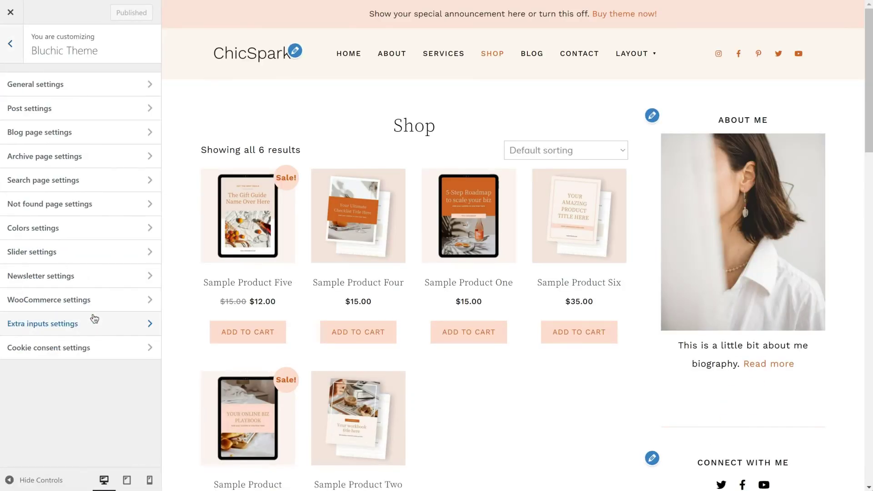
click(93, 300)
click(84, 84)
click(76, 107)
click(78, 132)
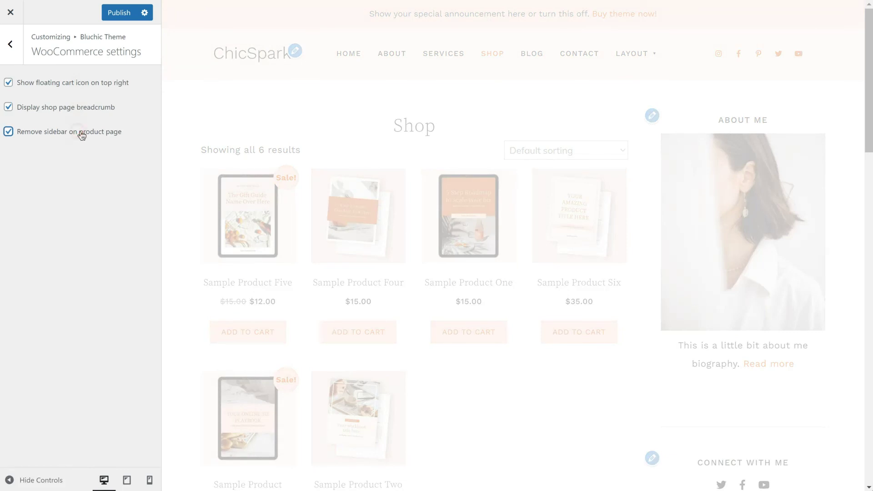
Step: Set the WooCommerce product catalog to 3 products per row and 2 rows per page, keeping Default sorting (custom ordering + name)
click(10, 44)
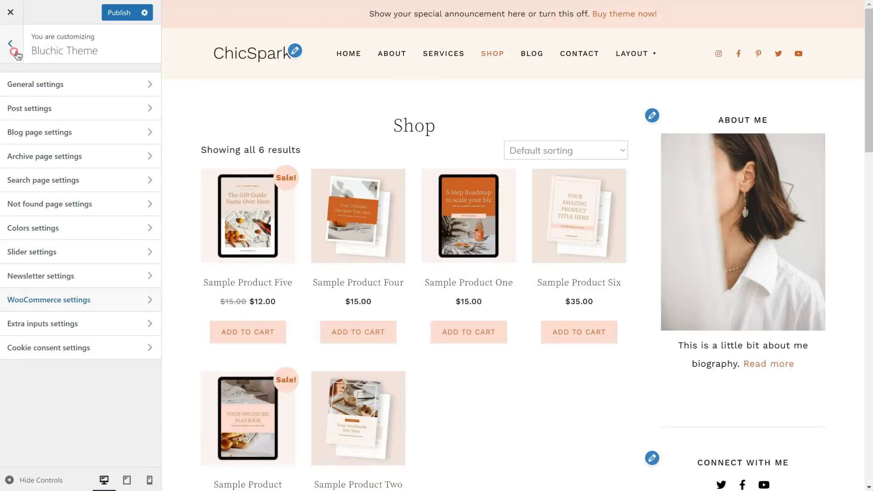
click(10, 44)
click(54, 276)
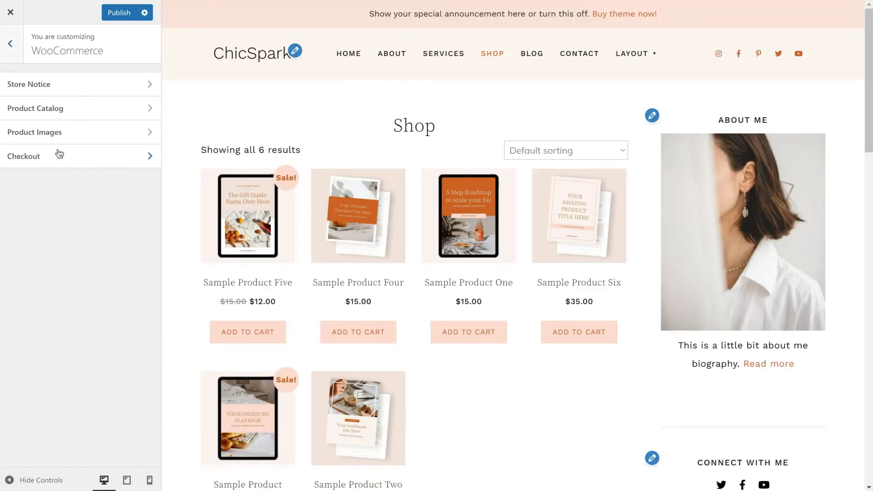
click(69, 116)
click(146, 287)
click(146, 349)
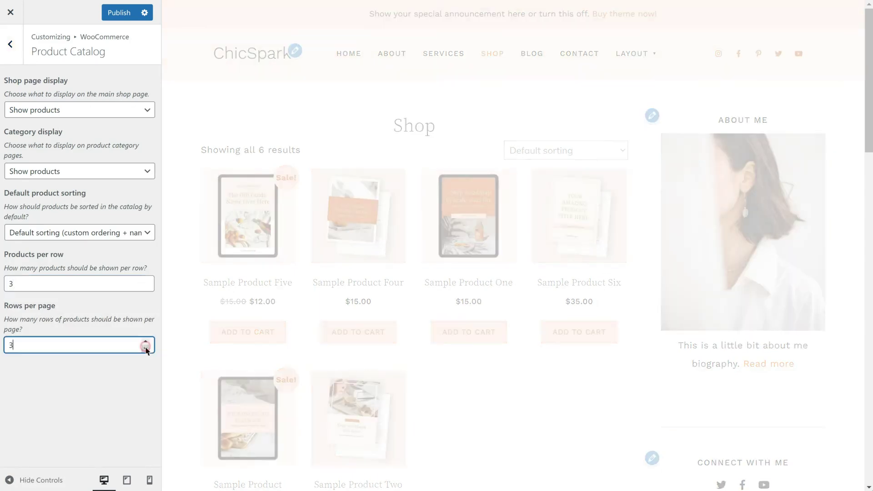
click(78, 232)
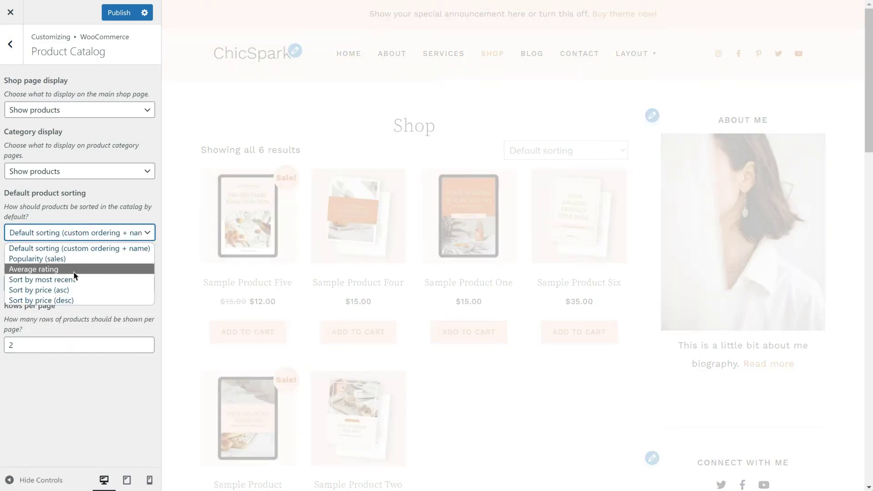
click(87, 249)
Step: Set the WooCommerce product images' thumbnail width to 750
click(10, 44)
click(47, 132)
click(30, 212)
text(750)
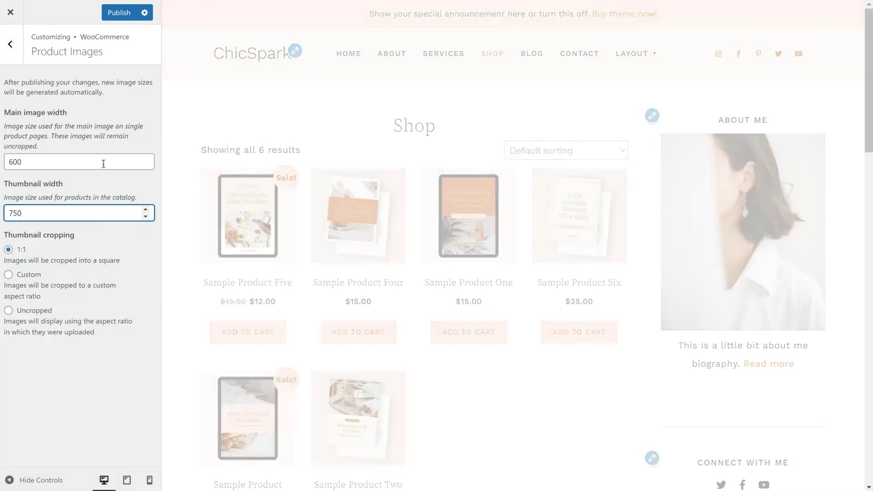
Step: Publish the WooCommerce customizer changes, close the customizer and review the product grid on the live Shop page
click(125, 14)
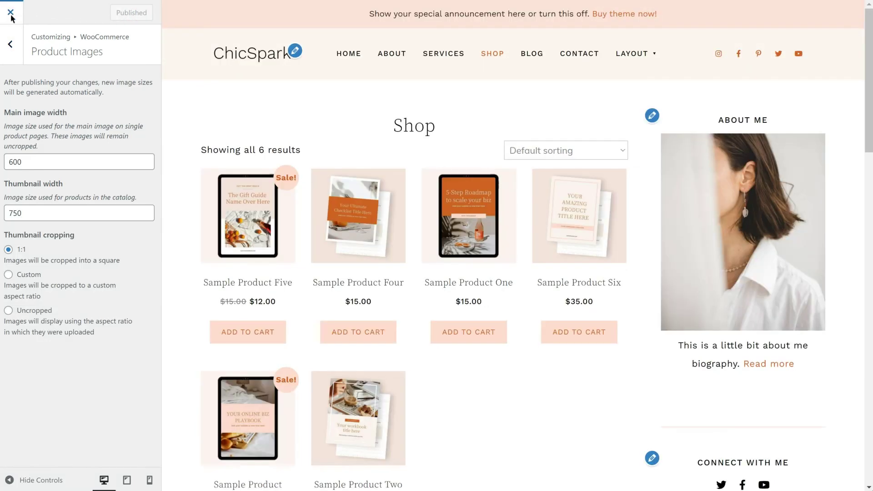
click(11, 16)
scroll(534, 273, down, 12)
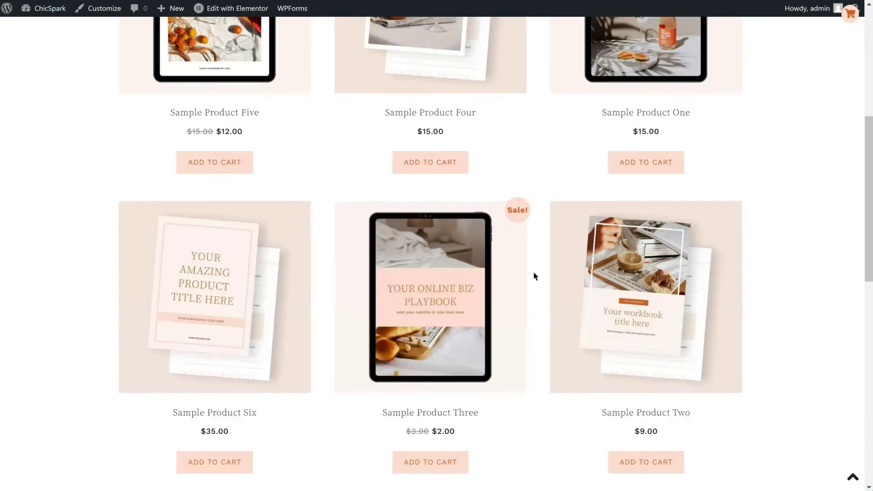
scroll(534, 273, up, 12)
Step: Look through the Testimonials layout page on the live site and return to the homepage
mouse_move(548, 73)
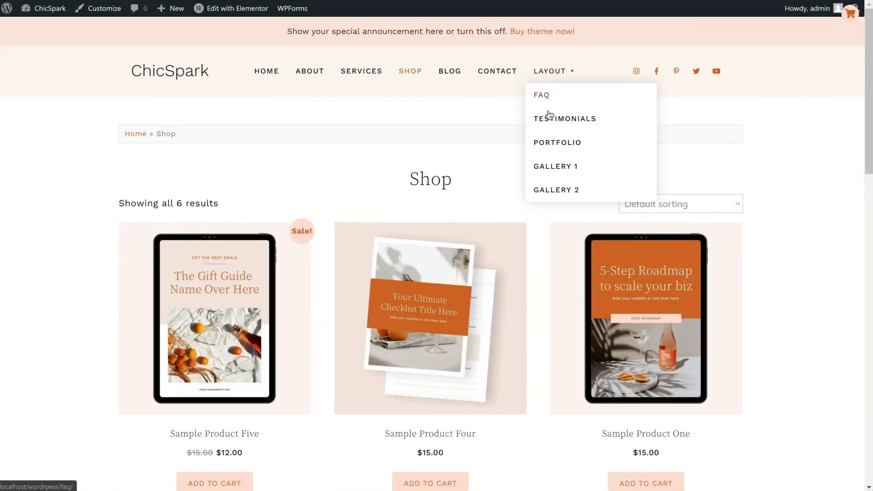
click(556, 123)
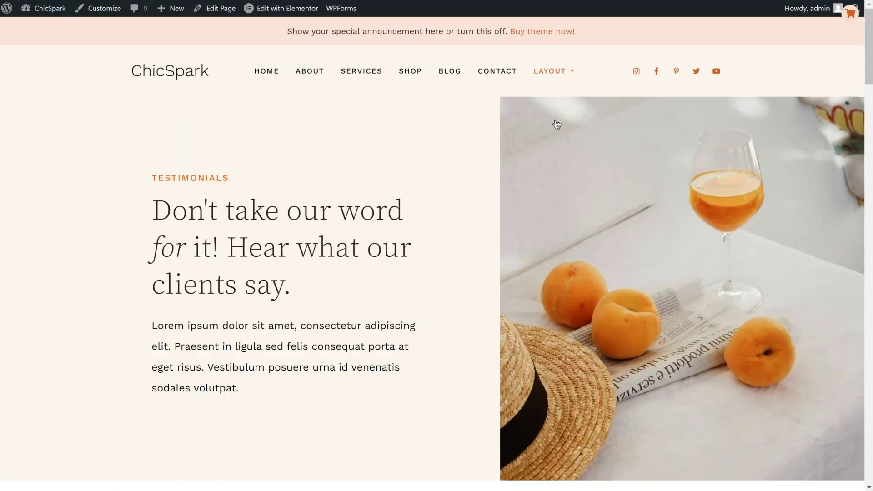
scroll(684, 307, down, 15)
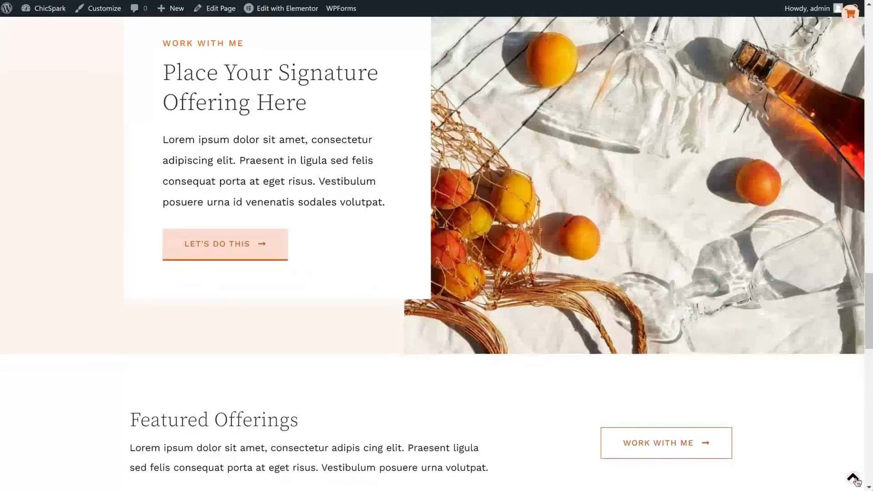
click(853, 476)
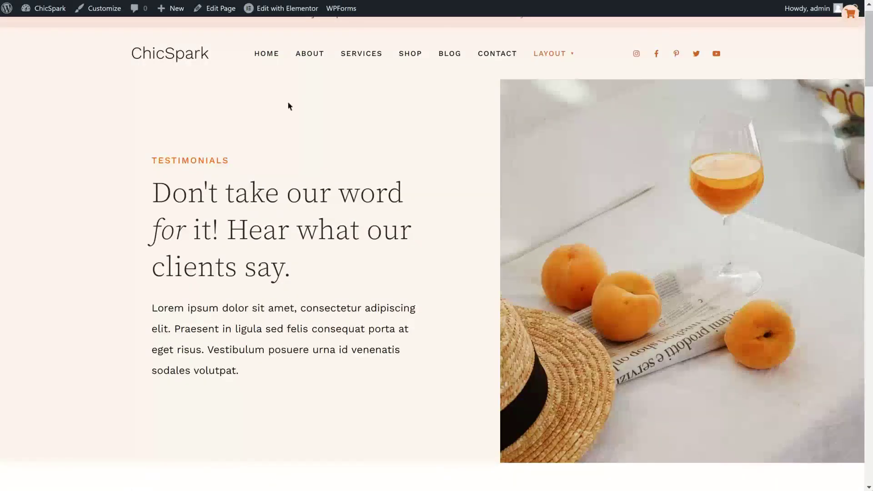
click(266, 55)
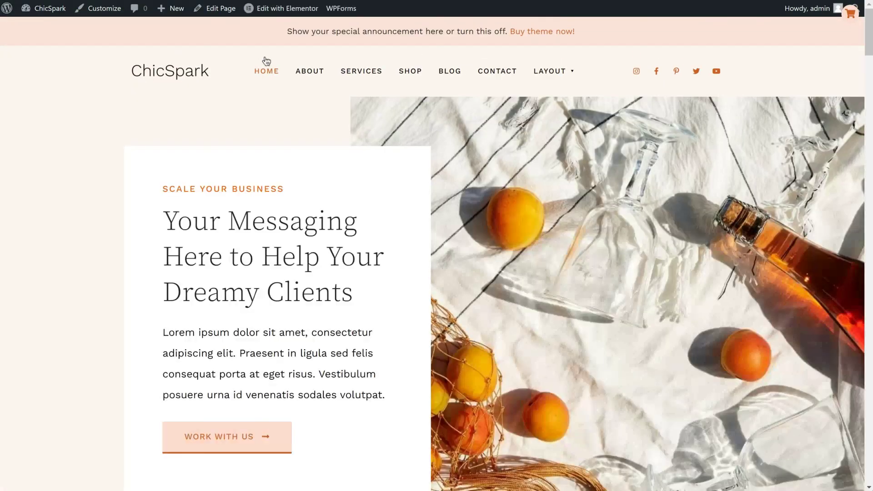